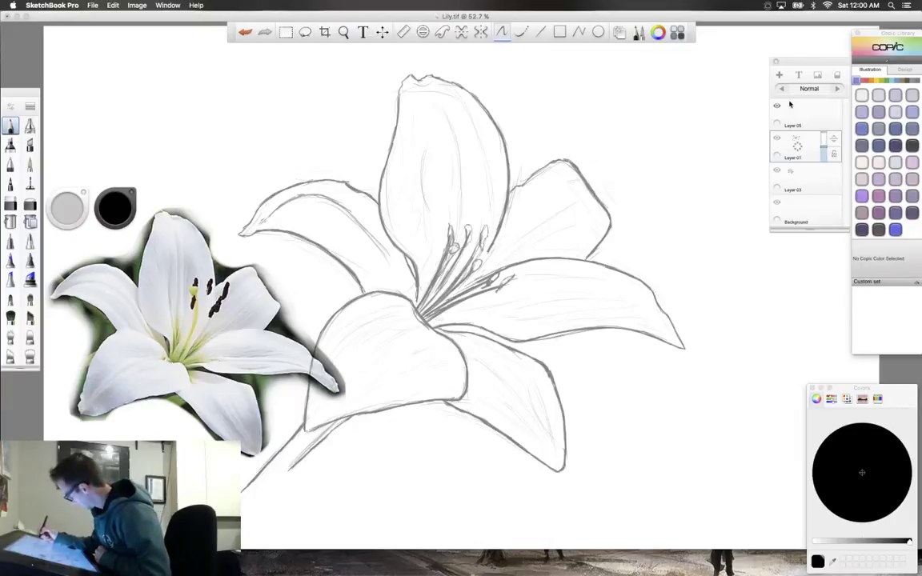
Move Layer 05 directly beneath Layer 01 and toggle the visibility of Layer 03 off and on
left_click(813, 111)
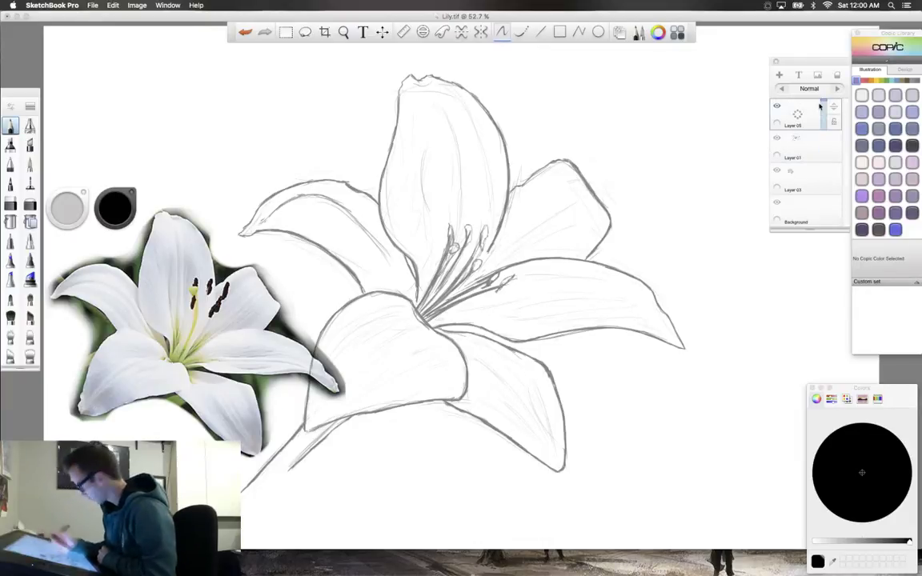
left_click_drag(835, 105, 832, 162)
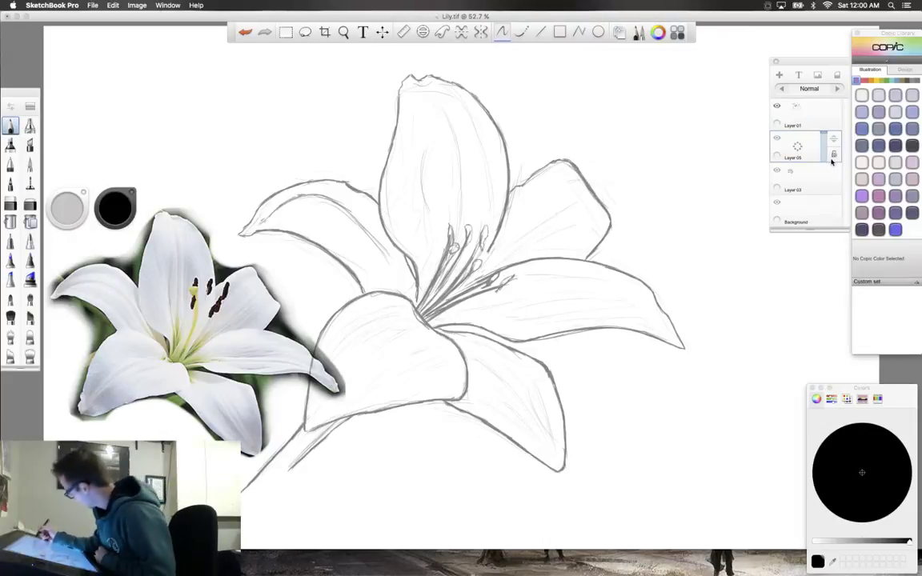
left_click(776, 171)
left_click(776, 171)
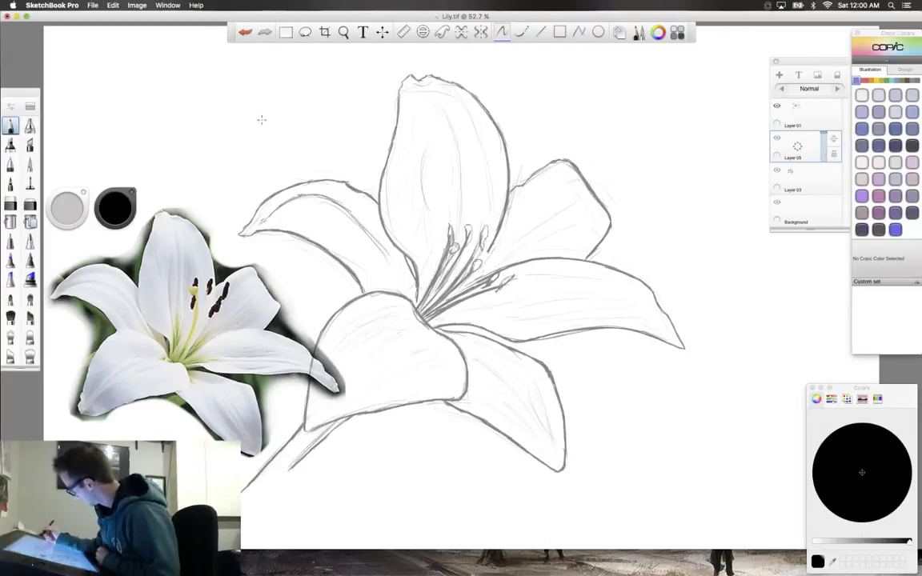
Choose the Airbrush, test it with a stroke that is undone, and save its properties with size 50.0 and flow 10%
left_click(30, 126)
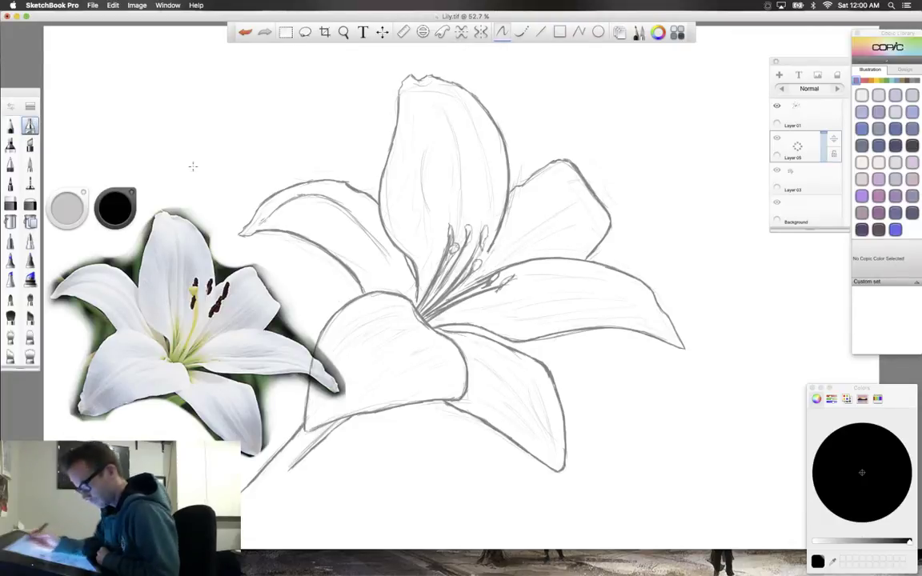
mouse_move(192, 160)
left_mouse_down()
mouse_move(251, 143)
mouse_move(219, 188)
left_mouse_up()
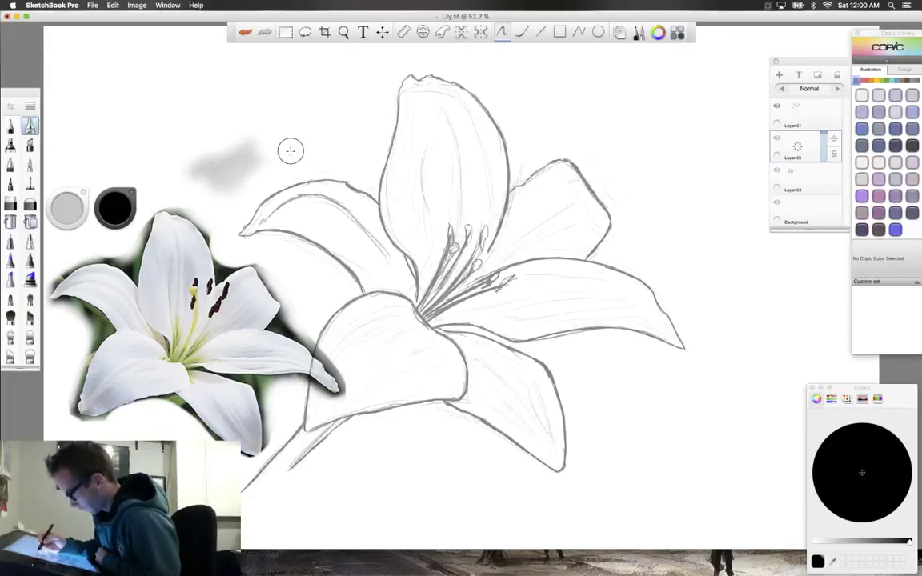
left_click(244, 32)
left_click(11, 107)
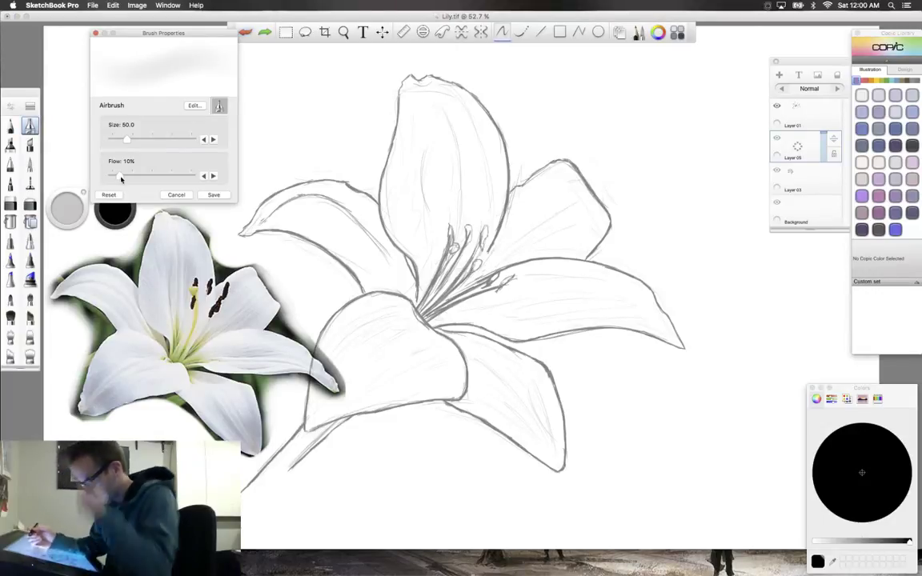
left_click(214, 195)
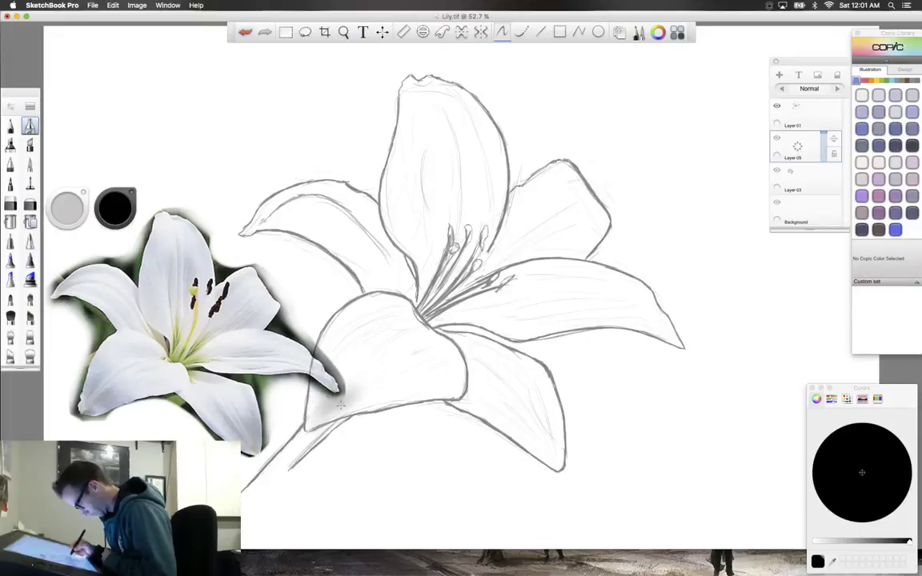
Airbrush soft grey shading near the tip of the lower-left petal and across the outer part of the lower-right petal
left_click_drag(340, 405, 348, 400)
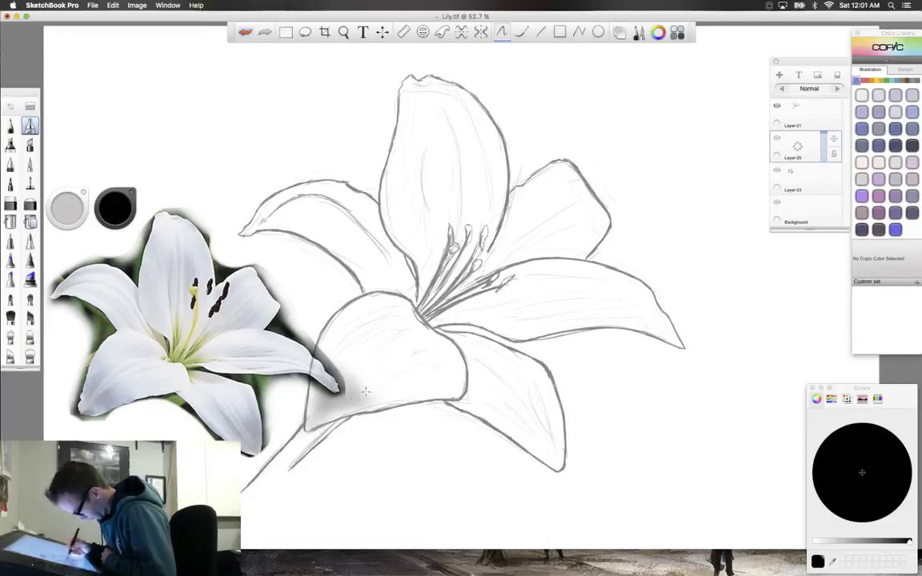
left_click_drag(365, 392, 346, 392)
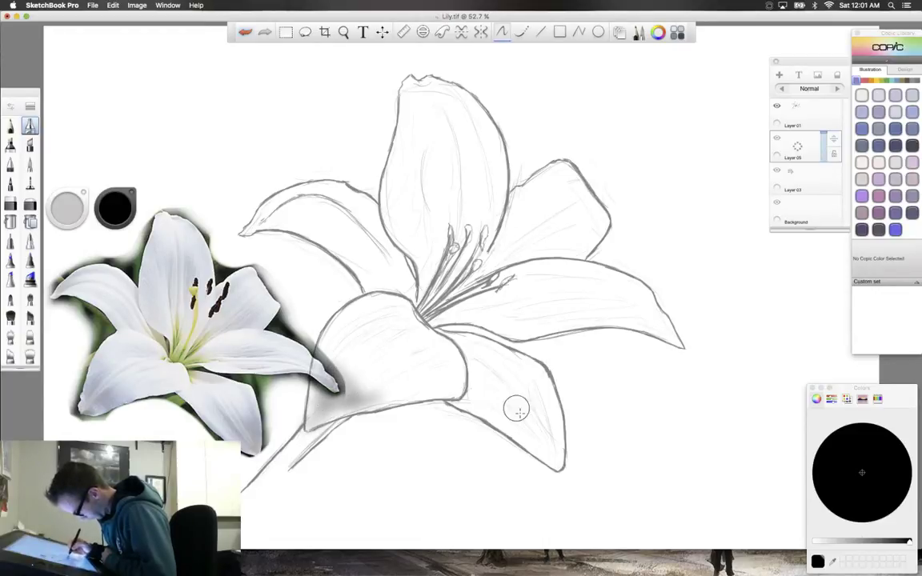
mouse_move(533, 439)
left_mouse_down()
mouse_move(557, 453)
mouse_move(558, 435)
mouse_move(548, 403)
mouse_move(556, 428)
mouse_move(537, 418)
mouse_move(540, 432)
mouse_move(493, 399)
left_mouse_up()
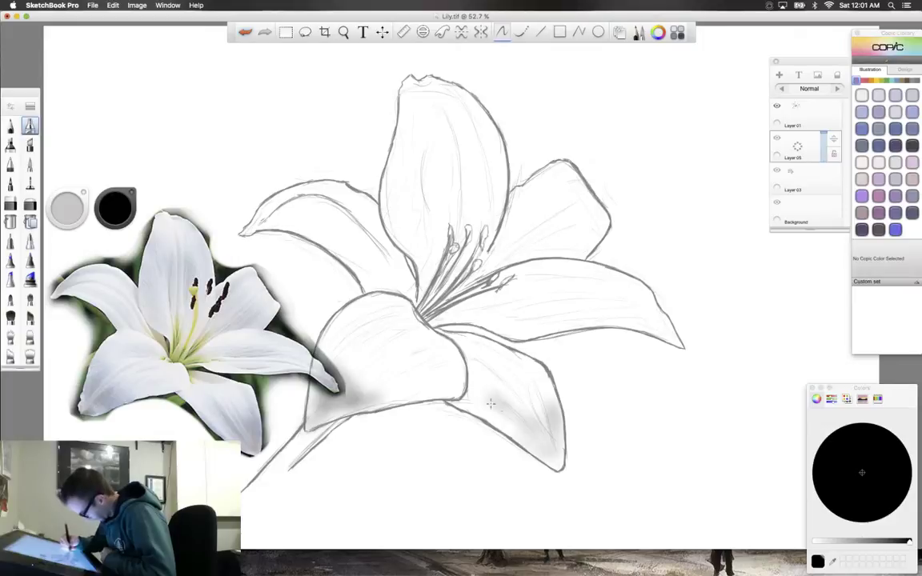
mouse_move(523, 436)
left_mouse_down()
mouse_move(497, 398)
mouse_move(558, 460)
mouse_move(555, 433)
left_mouse_up()
mouse_move(541, 398)
left_mouse_down()
mouse_move(536, 424)
mouse_move(548, 417)
mouse_move(517, 380)
left_mouse_up()
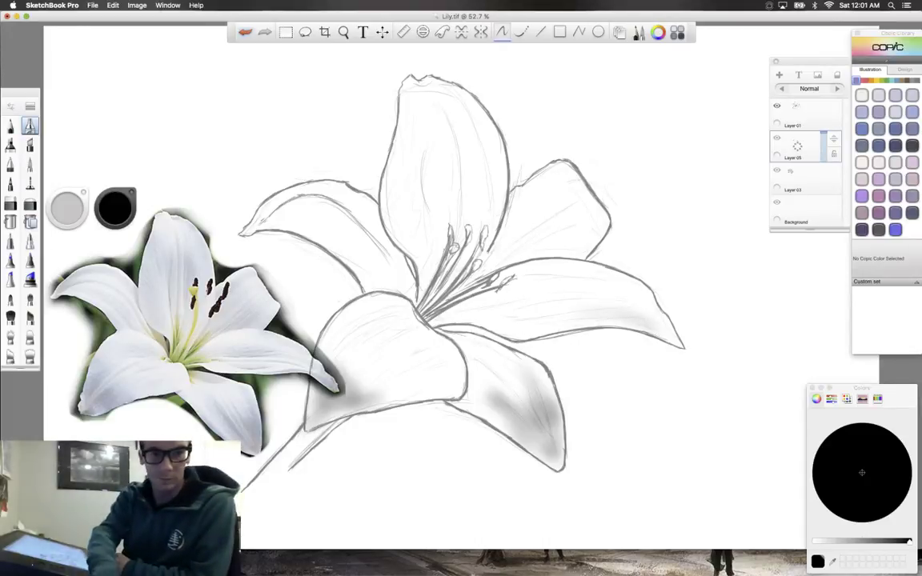
key("Tab")
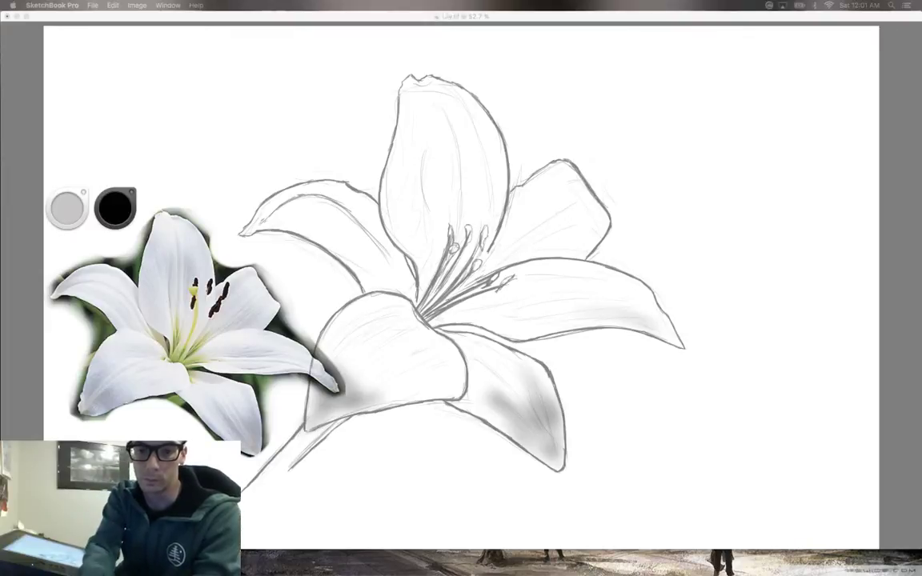
key("Tab")
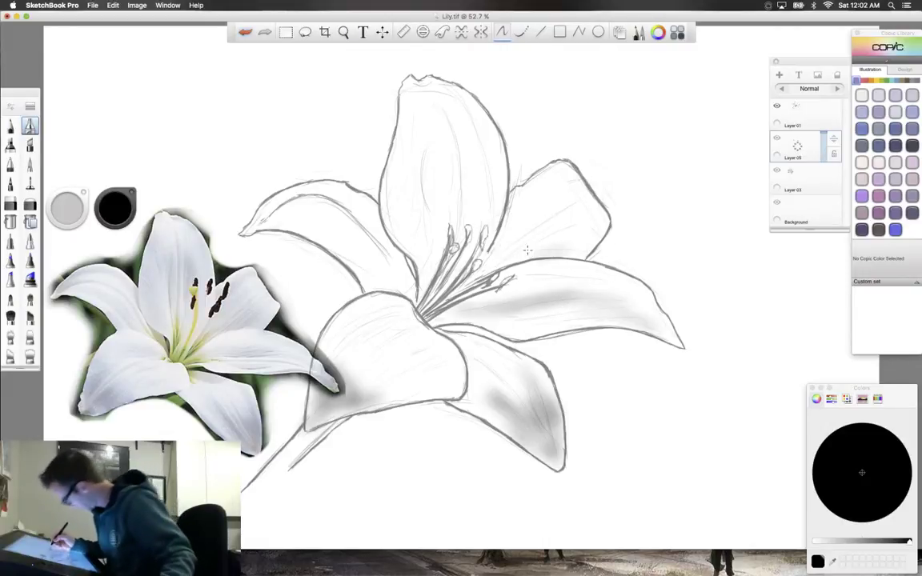
Airbrush soft shading along the lower edge, tip and inner part of the upper-right petal
mouse_move(527, 251)
left_mouse_down()
mouse_move(576, 223)
mouse_move(538, 231)
mouse_move(560, 204)
mouse_move(545, 242)
mouse_move(500, 265)
left_mouse_up()
mouse_move(568, 248)
left_mouse_down()
mouse_move(516, 217)
mouse_move(564, 168)
left_mouse_up()
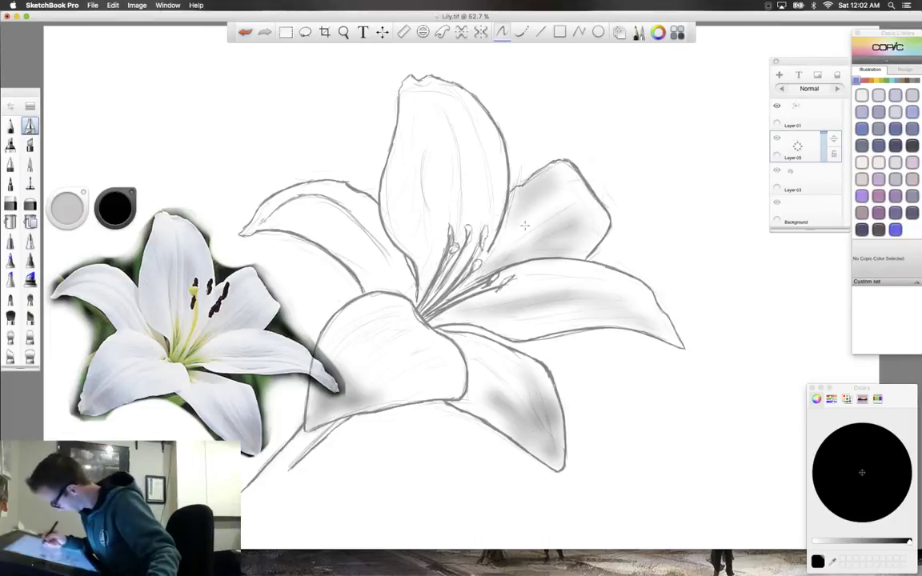
left_click_drag(511, 234, 484, 264)
Airbrush soft shading around the stamens at the flower's centre and up the left side of the tall top petal
left_click_drag(423, 249, 401, 268)
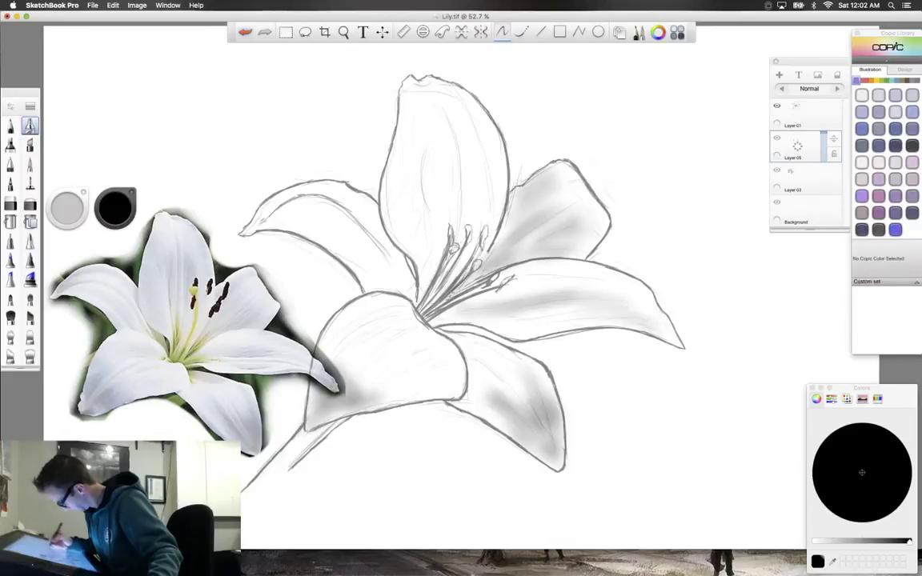
mouse_move(443, 292)
left_mouse_down()
mouse_move(485, 236)
mouse_move(423, 292)
mouse_move(504, 247)
mouse_move(432, 297)
left_mouse_up()
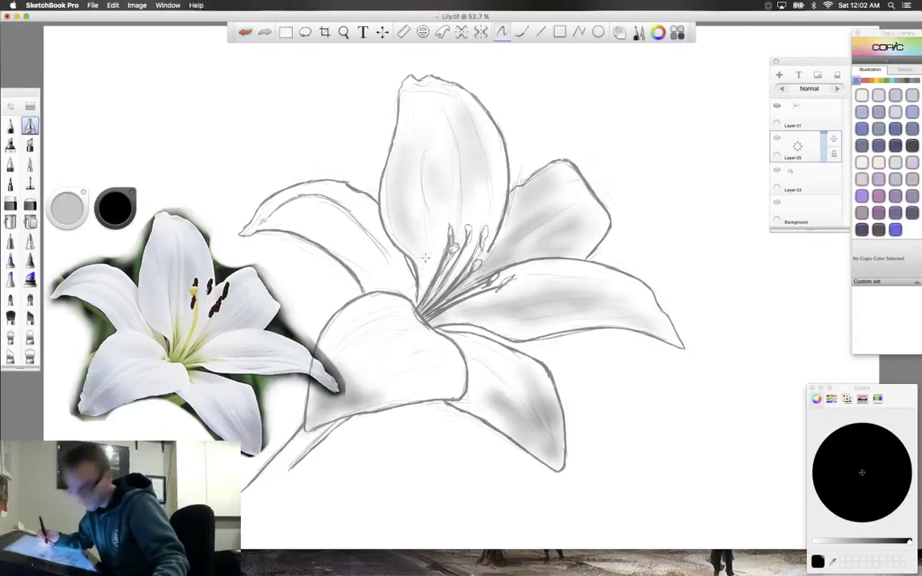
mouse_move(426, 244)
left_mouse_down()
mouse_move(403, 197)
mouse_move(412, 210)
mouse_move(416, 169)
mouse_move(405, 159)
mouse_move(423, 206)
mouse_move(411, 187)
mouse_move(407, 96)
left_mouse_up()
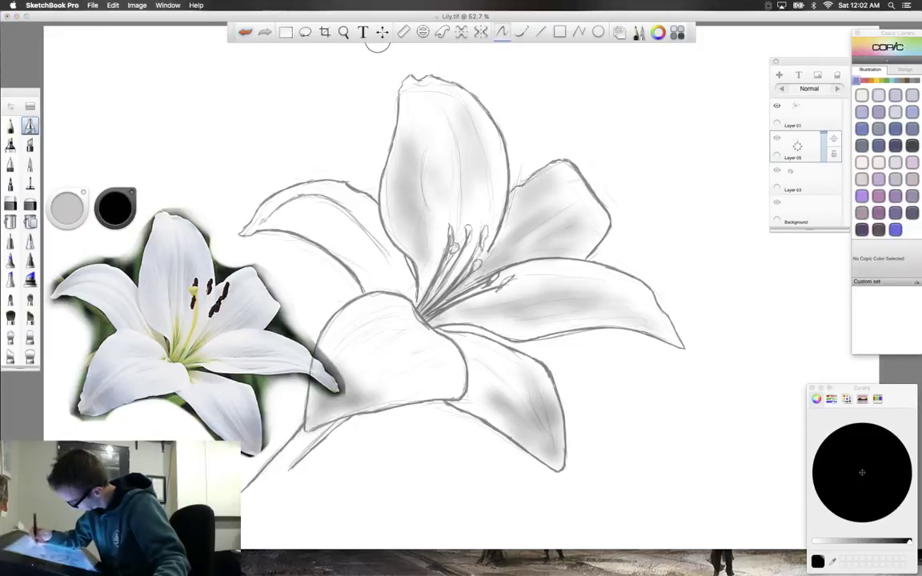
key("Tab")
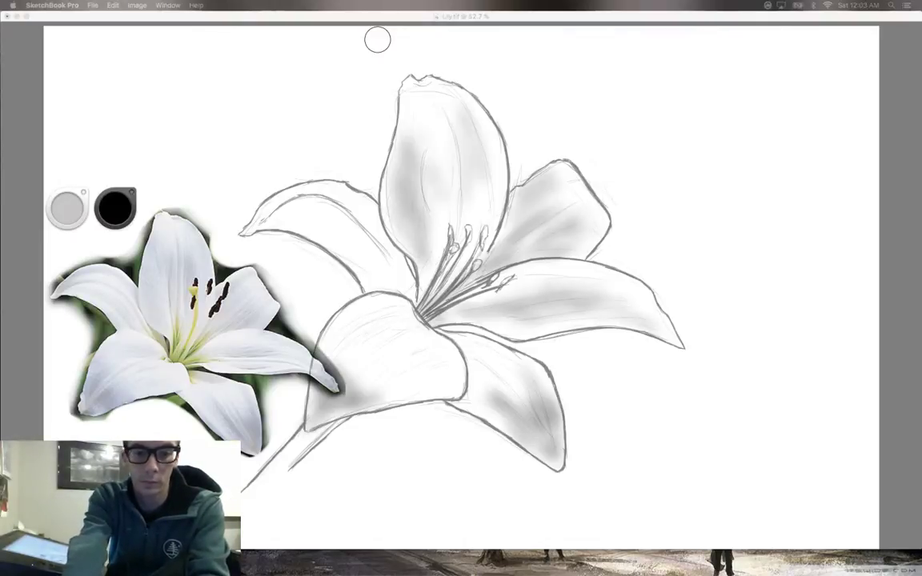
key("Tab")
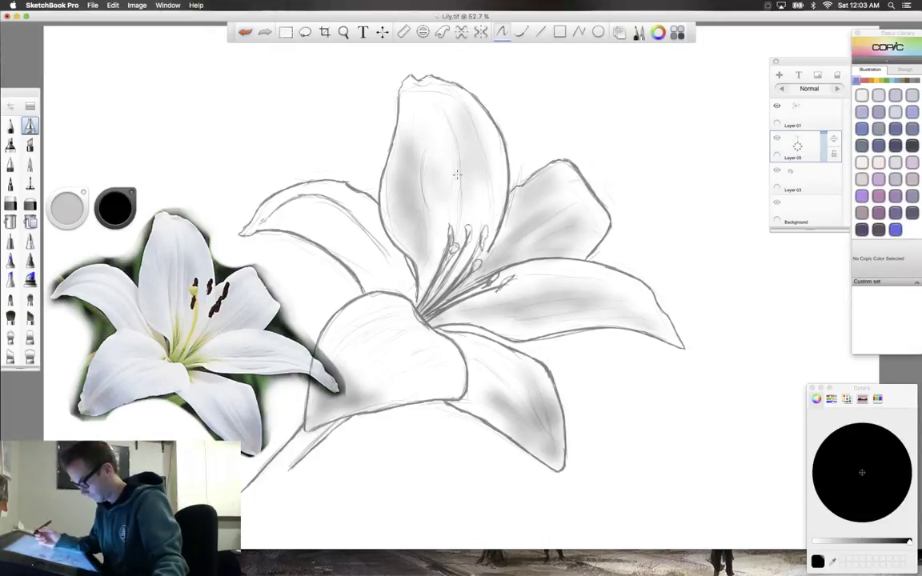
Deepen the shading in the middle of the top petal and shade the left petal's curled edge and tip with a smaller brush
mouse_move(457, 175)
left_mouse_down()
mouse_move(430, 135)
mouse_move(418, 166)
left_mouse_up()
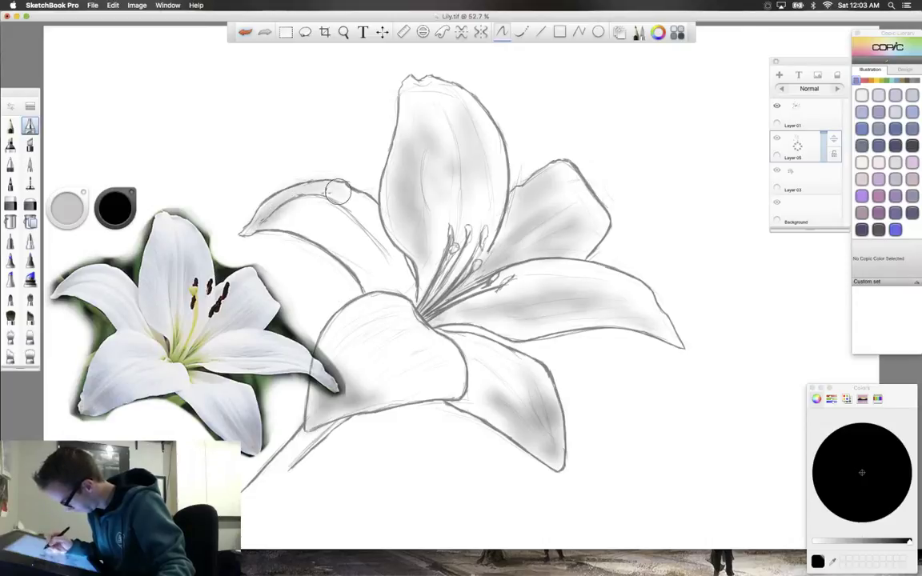
left_click_drag(68, 208, 72, 227)
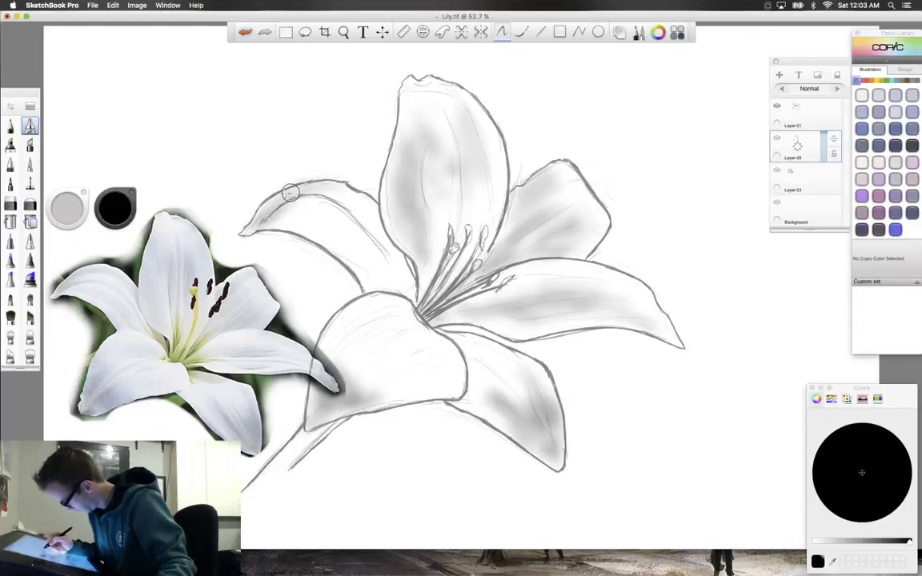
mouse_move(247, 231)
left_mouse_down()
mouse_move(309, 190)
mouse_move(276, 208)
mouse_move(319, 200)
mouse_move(258, 215)
left_mouse_up()
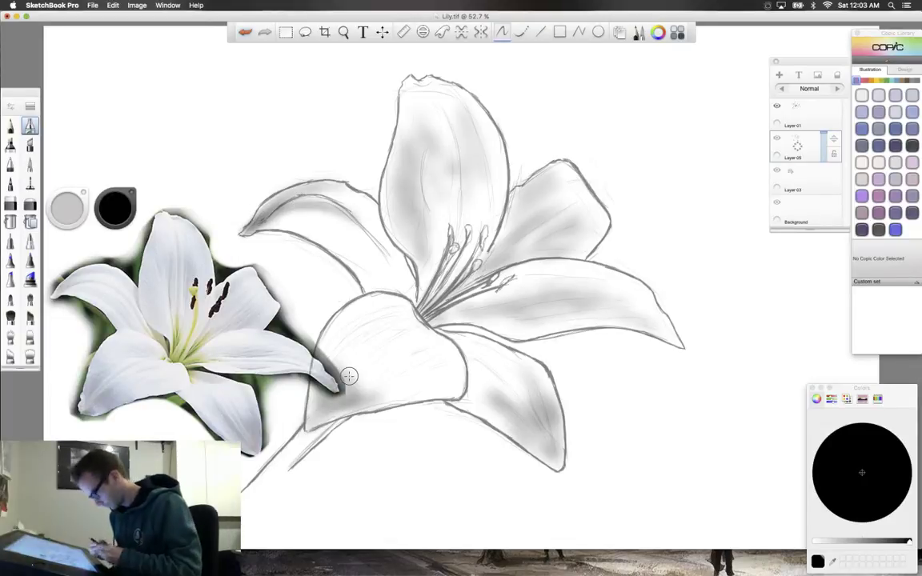
Move the reference lily photo on Layer 03 down to the lower-left area of the canvas, below the drawn flower
left_click(804, 180)
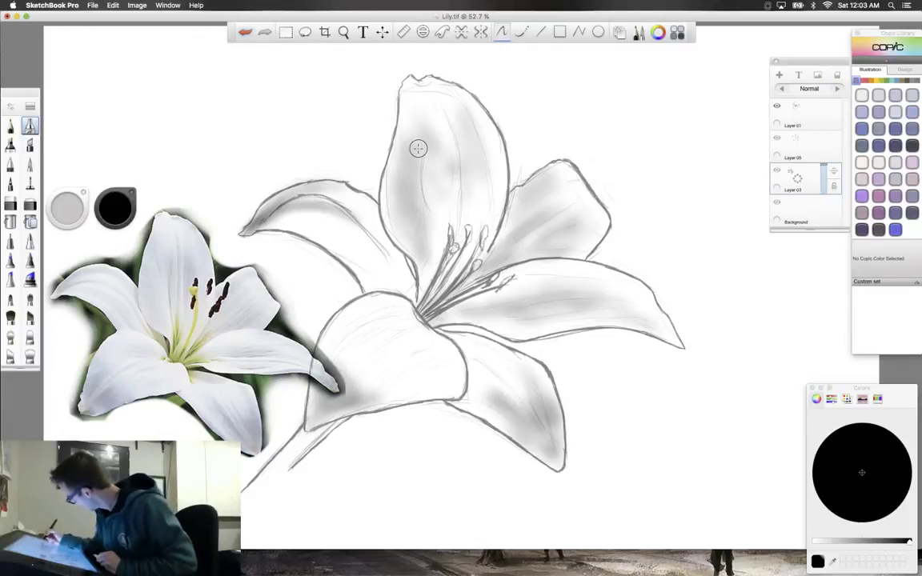
scroll(421, 179, "up", 2)
scroll(421, 180, "down", 3)
scroll(423, 182, "down", 2)
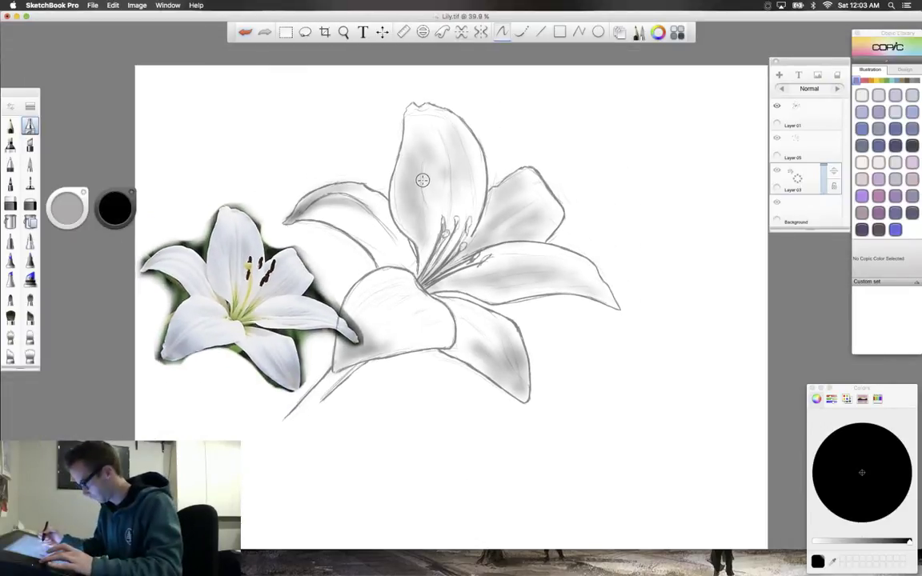
left_click(382, 32)
left_click_drag(388, 260, 376, 412)
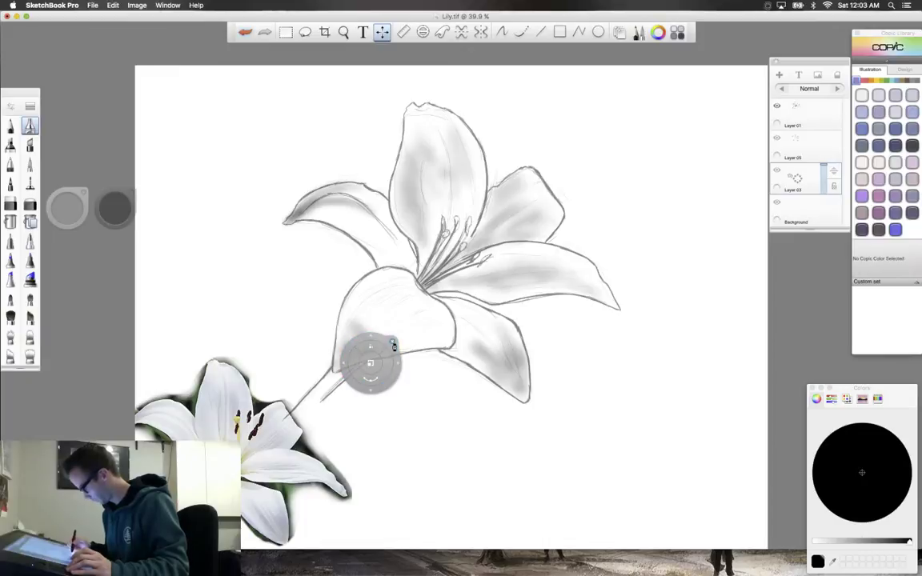
left_click(392, 343)
Move the reference lily photo back up a little so it sits beside the drawn stem
key("space")
left_click_drag(438, 396, 382, 393)
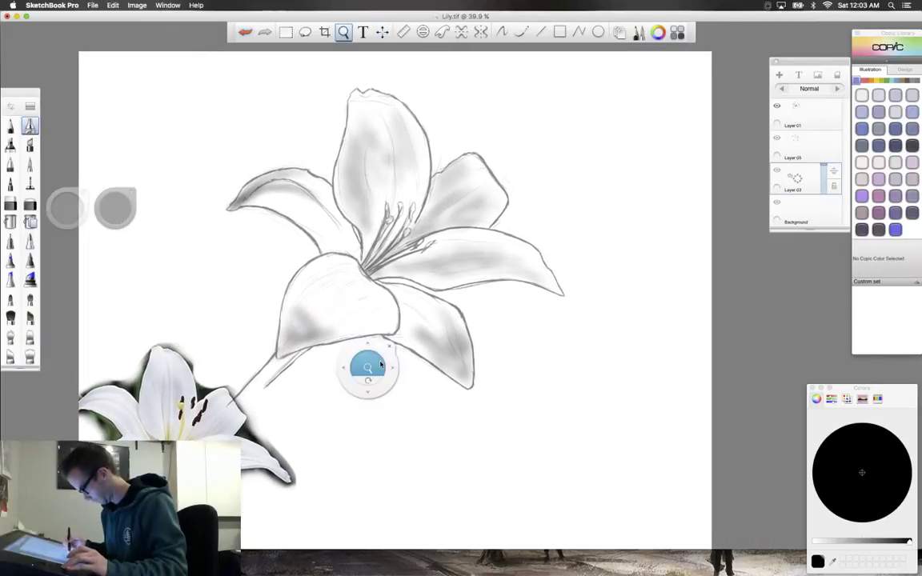
mouse_move(378, 357)
left_mouse_down()
mouse_move(438, 382)
mouse_move(443, 404)
left_mouse_up()
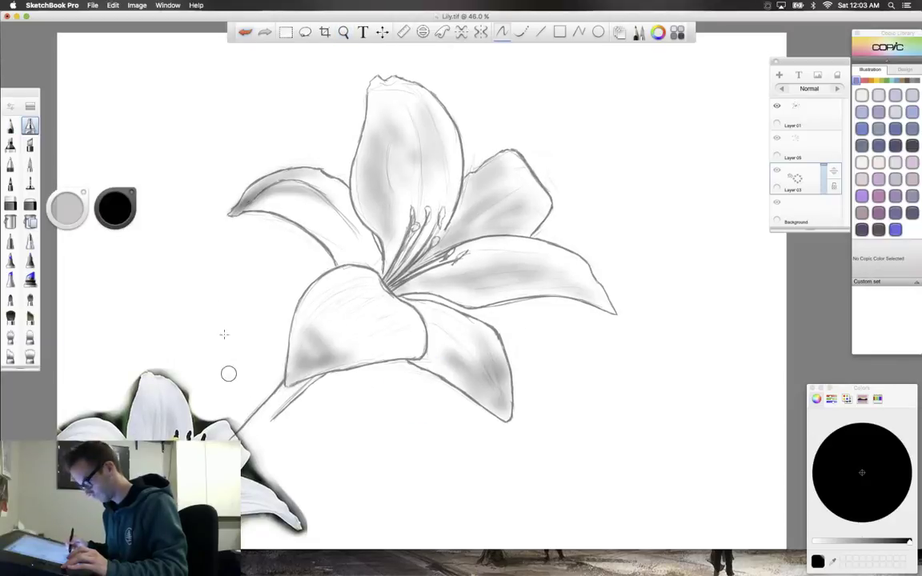
left_click(383, 32)
left_click_drag(360, 442, 378, 367)
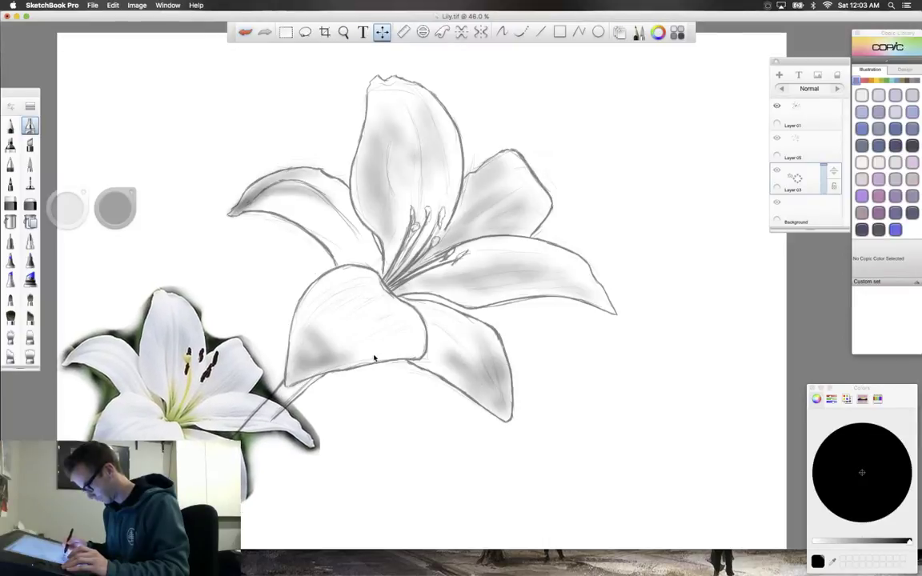
left_click(367, 344)
left_click(387, 325)
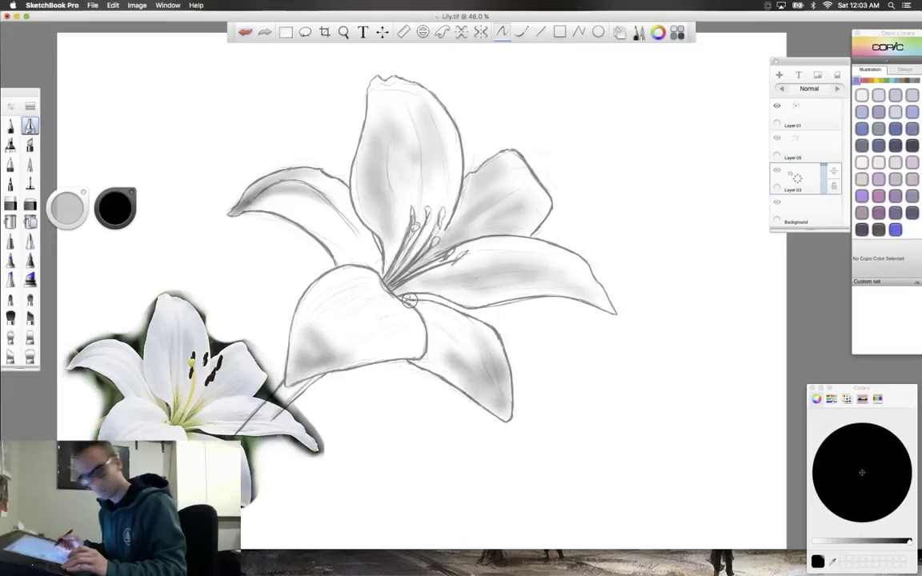
key("Tab")
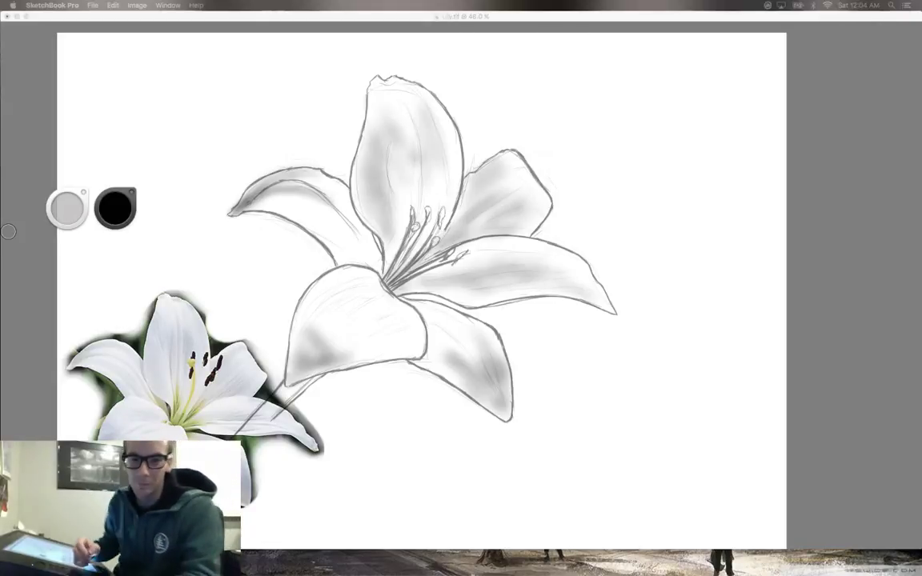
key("Tab")
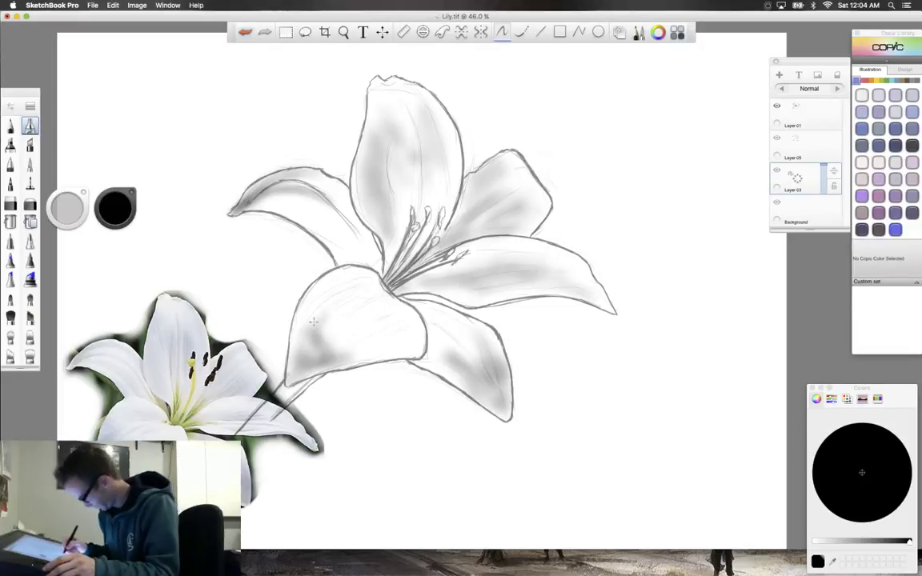
Airbrush darker shading down the left side of the lower-left petal
mouse_move(313, 322)
left_mouse_down()
mouse_move(330, 301)
mouse_move(299, 327)
mouse_move(293, 358)
mouse_move(315, 328)
mouse_move(296, 364)
mouse_move(321, 341)
mouse_move(304, 359)
mouse_move(339, 356)
mouse_move(314, 348)
mouse_move(333, 315)
mouse_move(321, 320)
mouse_move(337, 312)
mouse_move(310, 354)
mouse_move(346, 349)
left_mouse_up()
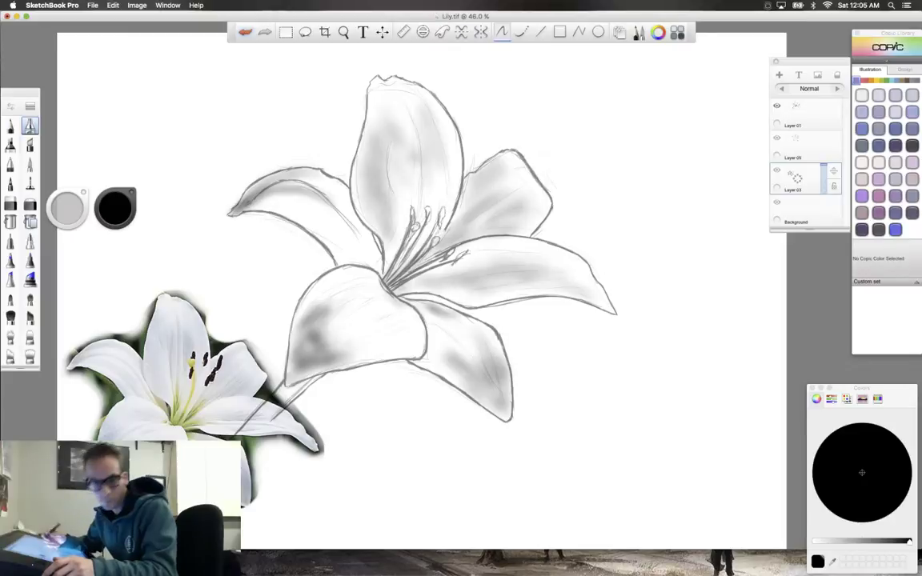
key("Tab")
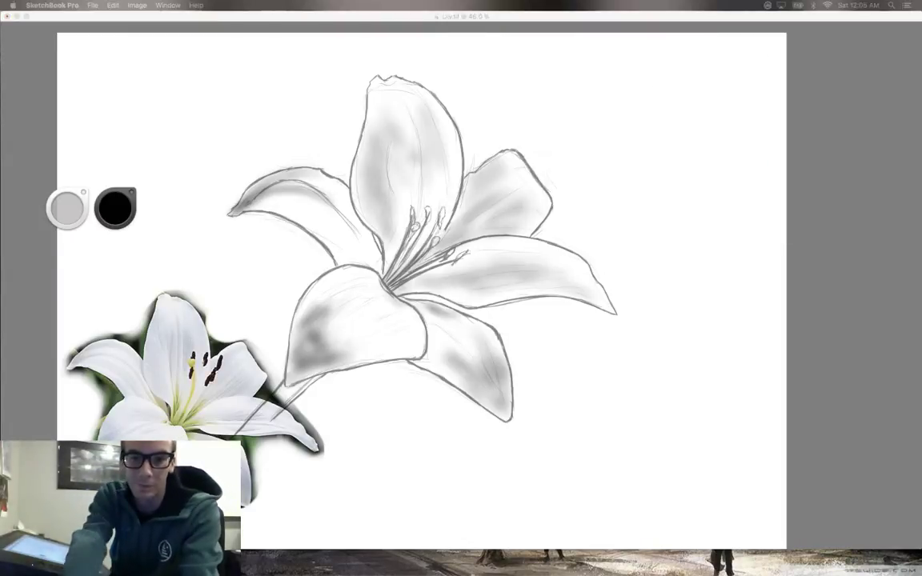
key("Tab")
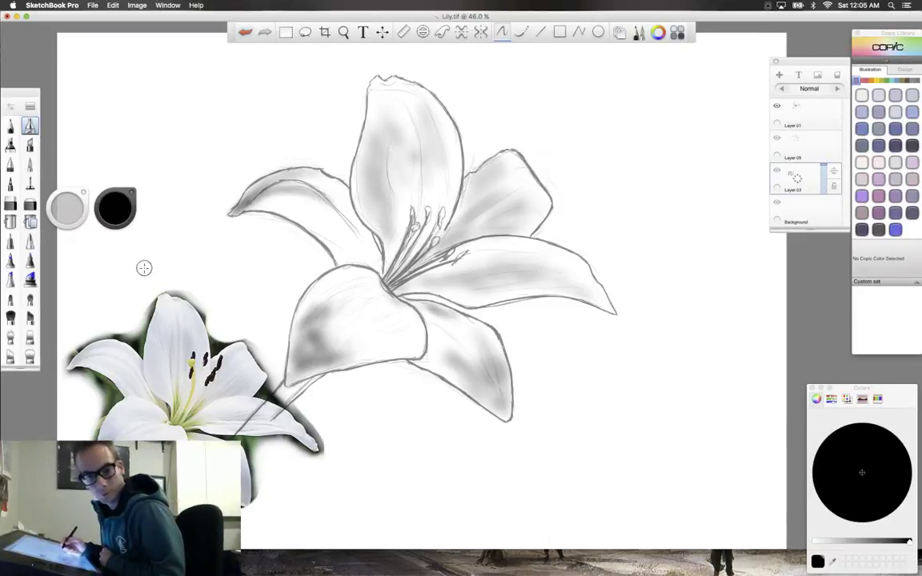
key("Tab")
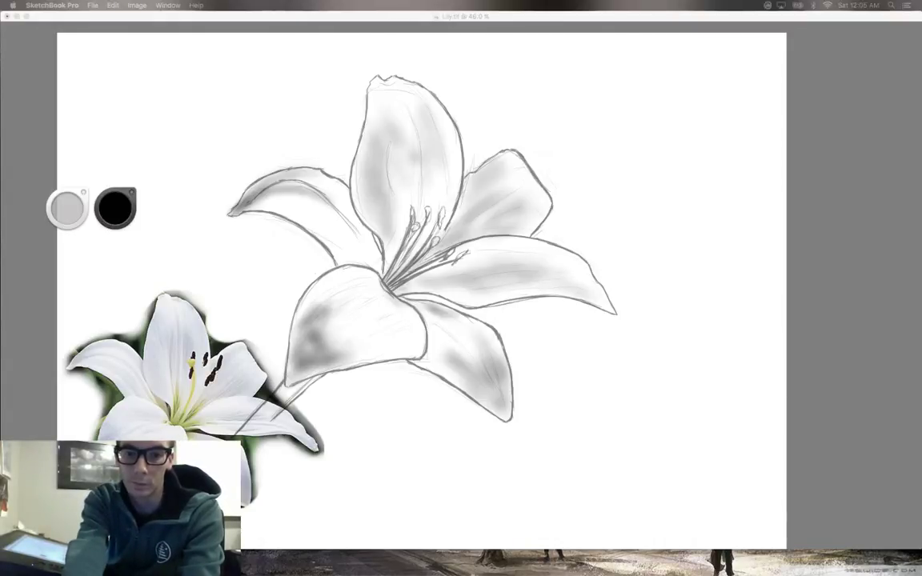
Airbrush shading across the upper part of the lower-left petal and blend it with a smudge brush
key("Tab")
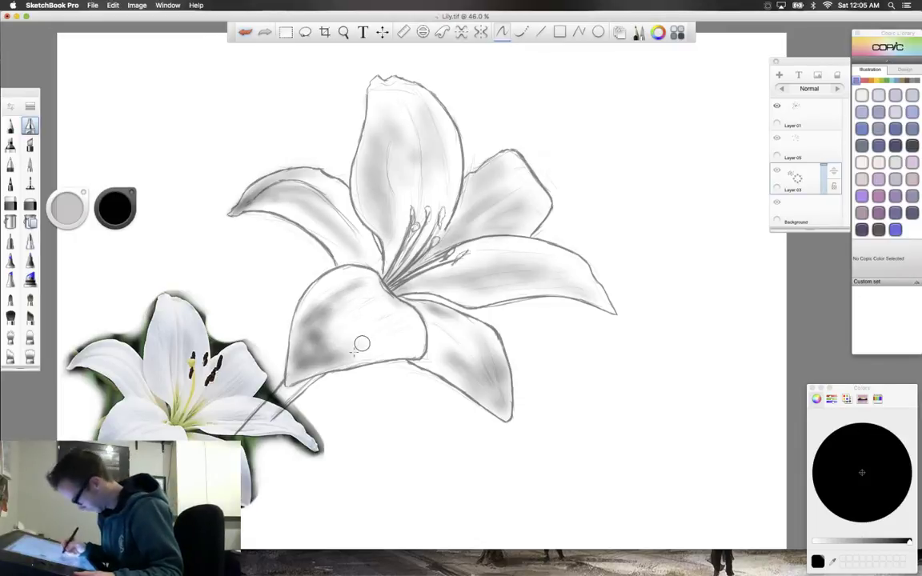
left_click_drag(378, 304, 344, 288)
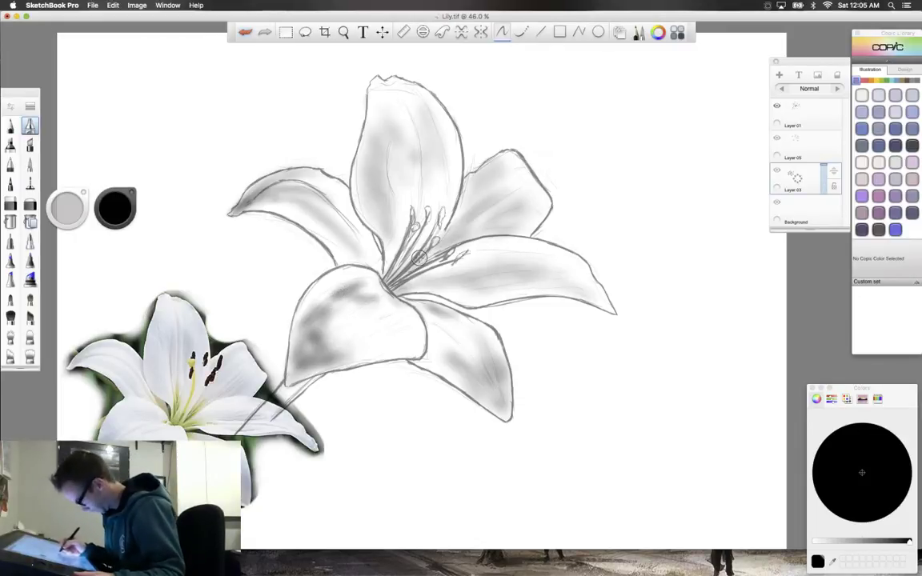
left_click(10, 336)
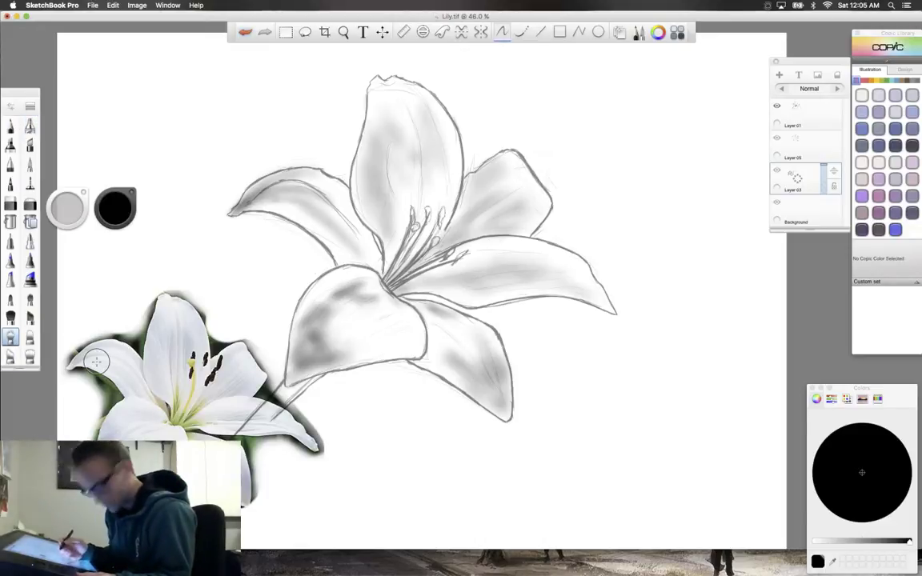
mouse_move(375, 328)
left_mouse_down()
mouse_move(370, 302)
mouse_move(349, 286)
mouse_move(351, 308)
left_mouse_up()
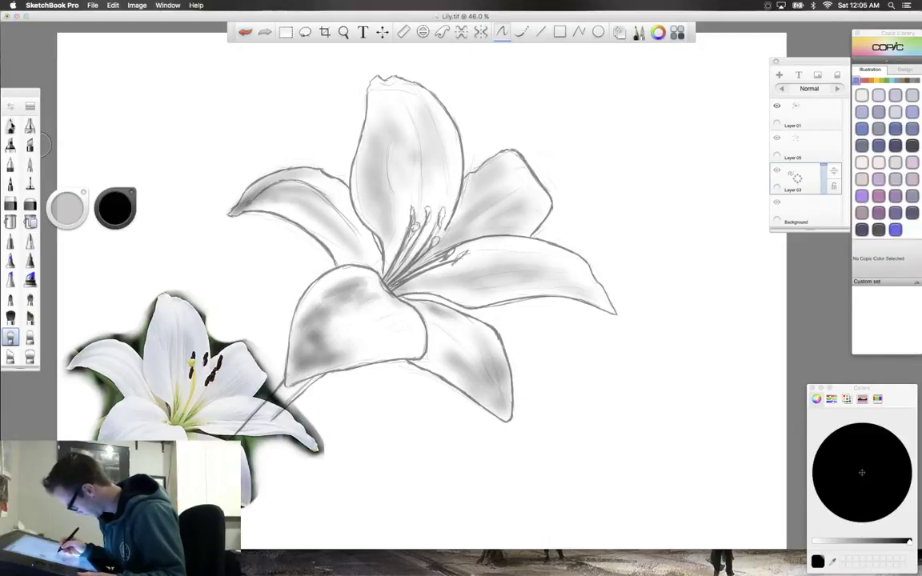
Airbrush a grey test patch below the flower and smear its right end with an enlarged smudge brush
left_click(30, 126)
mouse_move(412, 473)
left_mouse_down()
mouse_move(483, 465)
mouse_move(427, 481)
left_mouse_up()
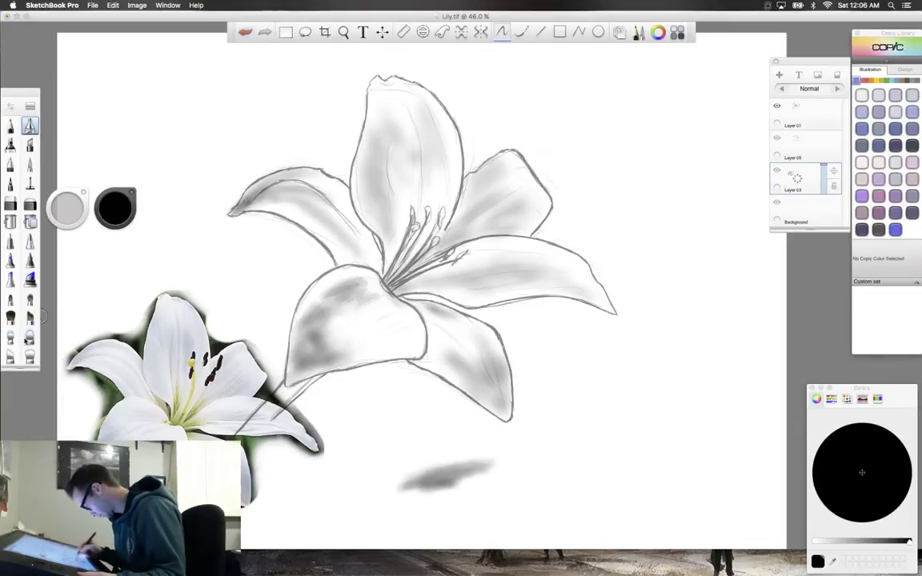
left_click(29, 338)
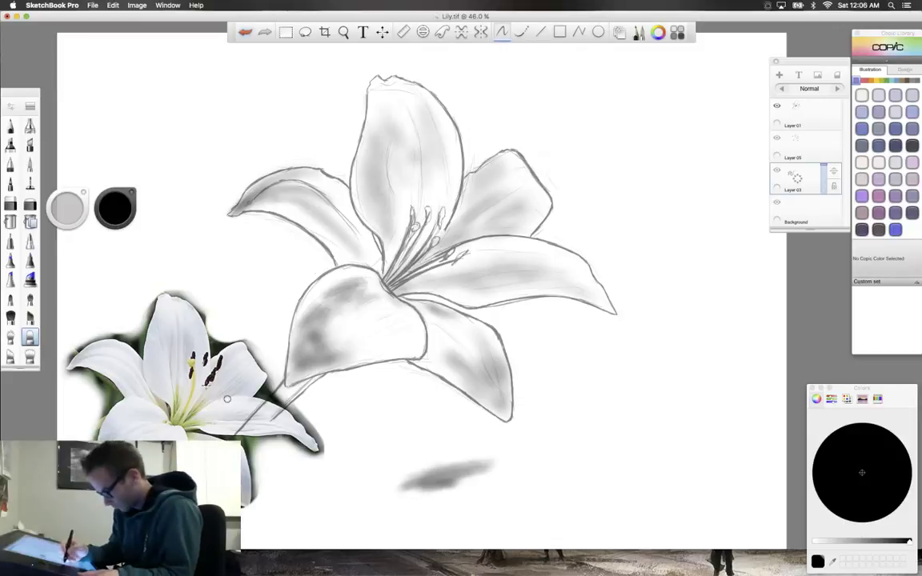
mouse_move(67, 208)
left_mouse_down()
mouse_move(73, 104)
mouse_move(70, 124)
left_mouse_up()
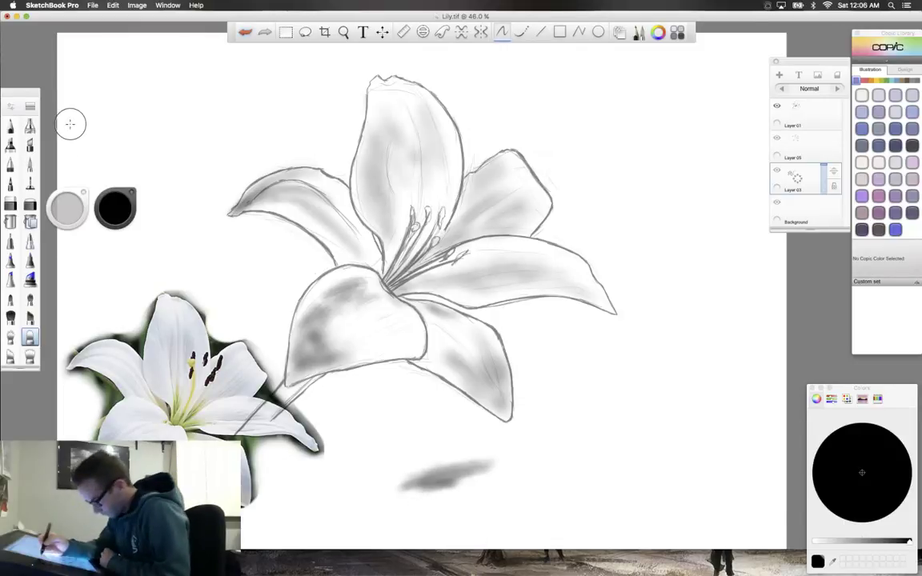
left_click_drag(453, 485, 488, 466)
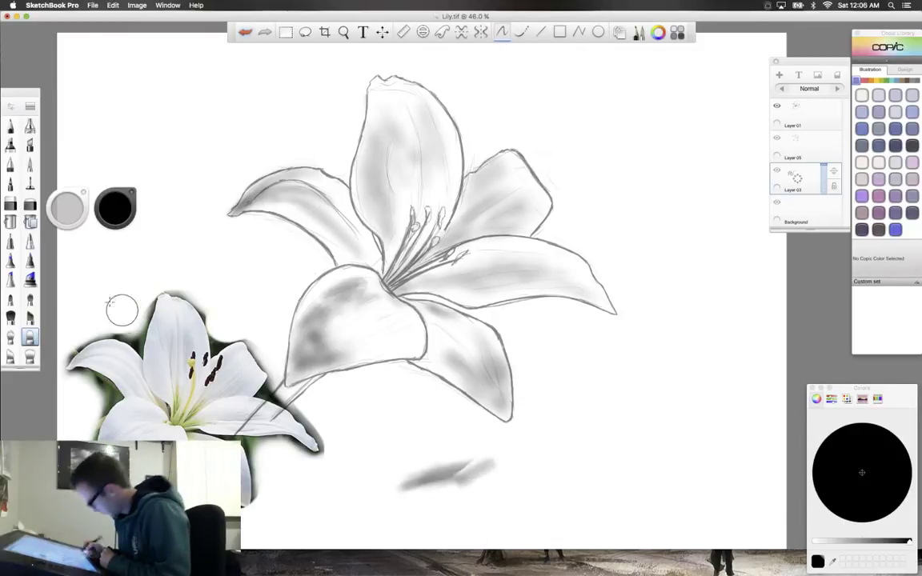
Smear the left part of the test patch with a flat smudge brush and soften the whole patch with an enlarged round one
scroll(28, 290, "down", 2)
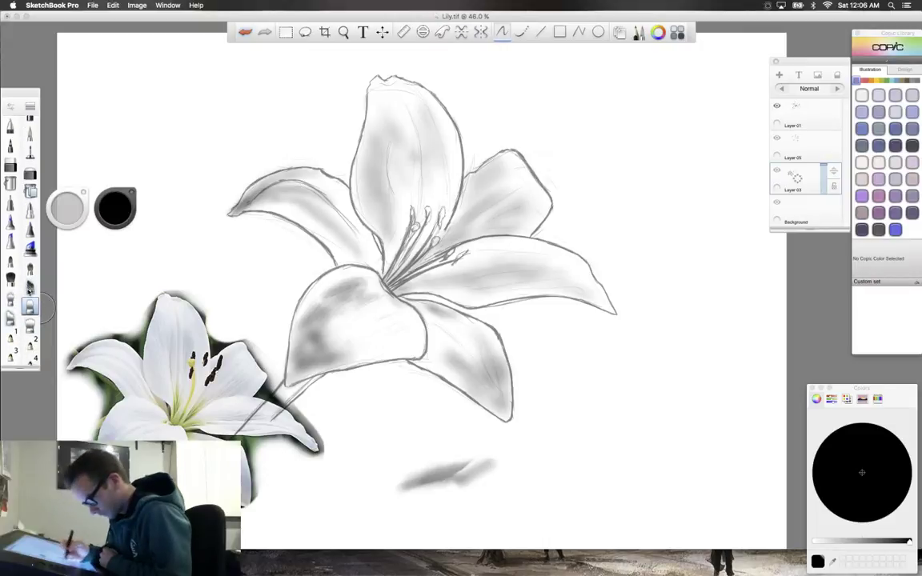
left_click(10, 318)
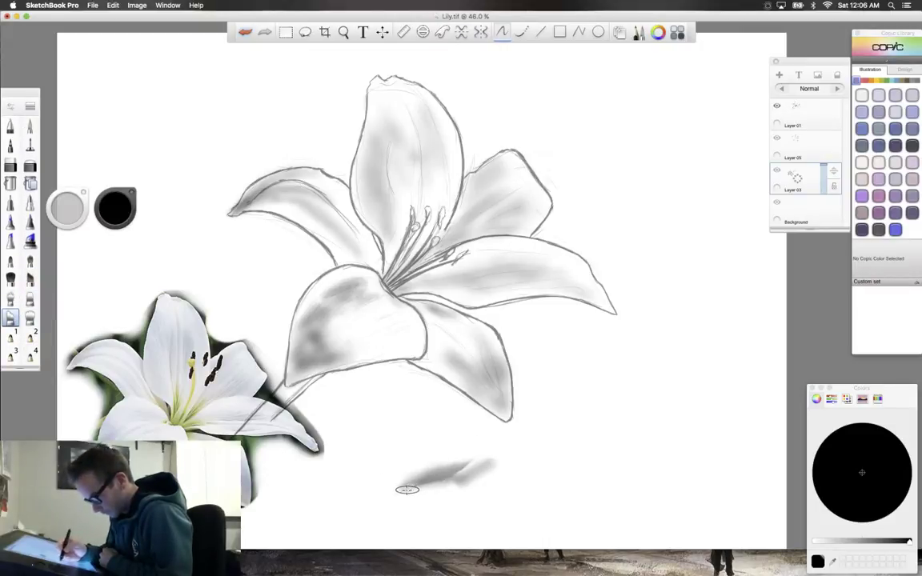
mouse_move(421, 472)
left_mouse_down()
mouse_move(409, 480)
mouse_move(418, 473)
left_mouse_up()
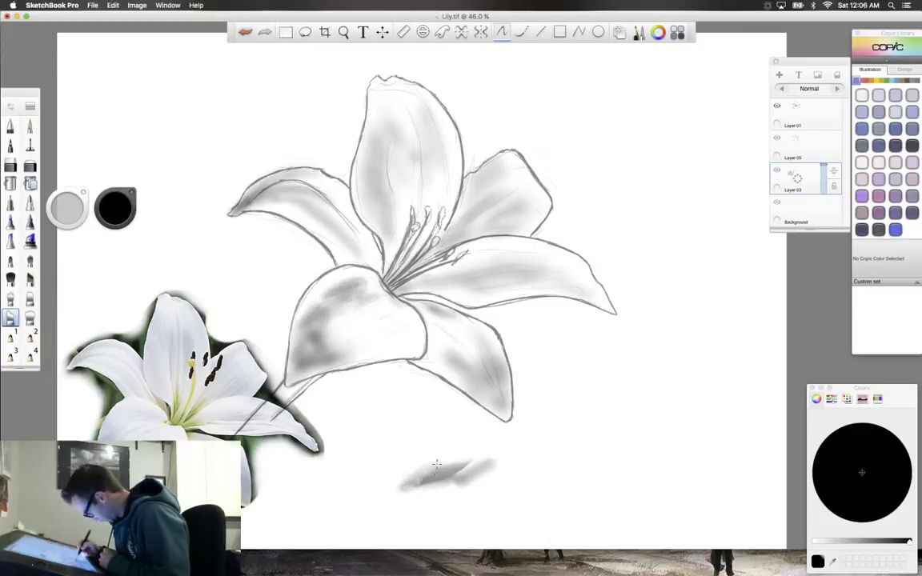
left_click(31, 319)
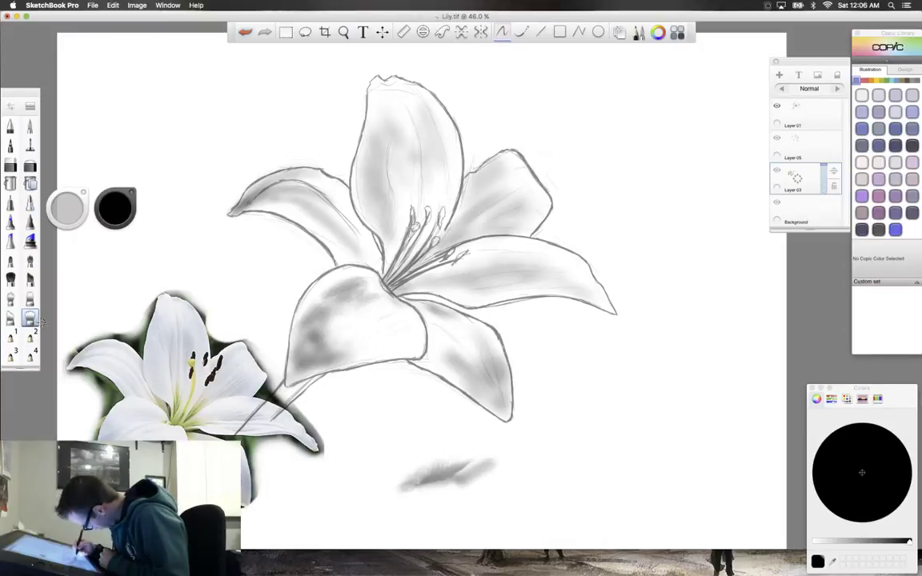
left_click_drag(67, 208, 69, 136)
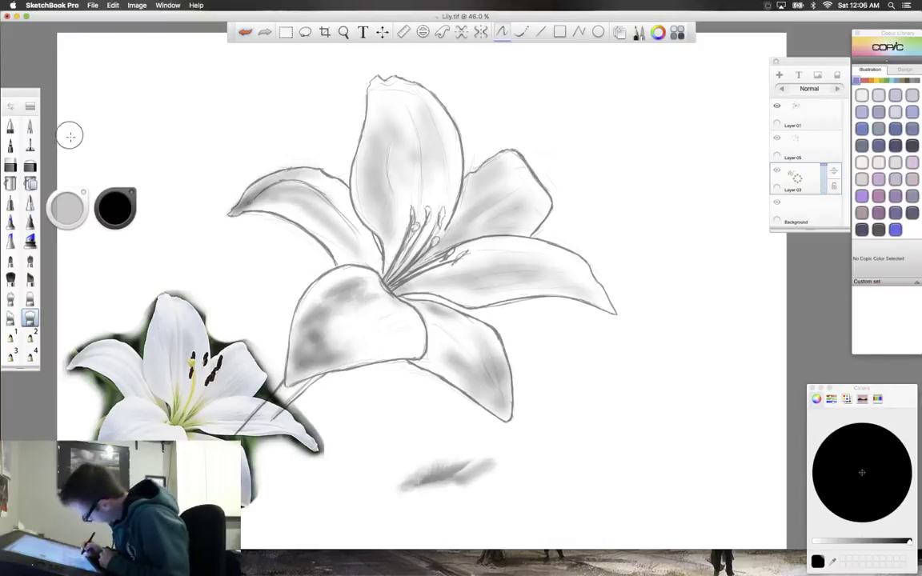
mouse_move(460, 486)
left_mouse_down()
mouse_move(451, 487)
mouse_move(494, 461)
left_mouse_up()
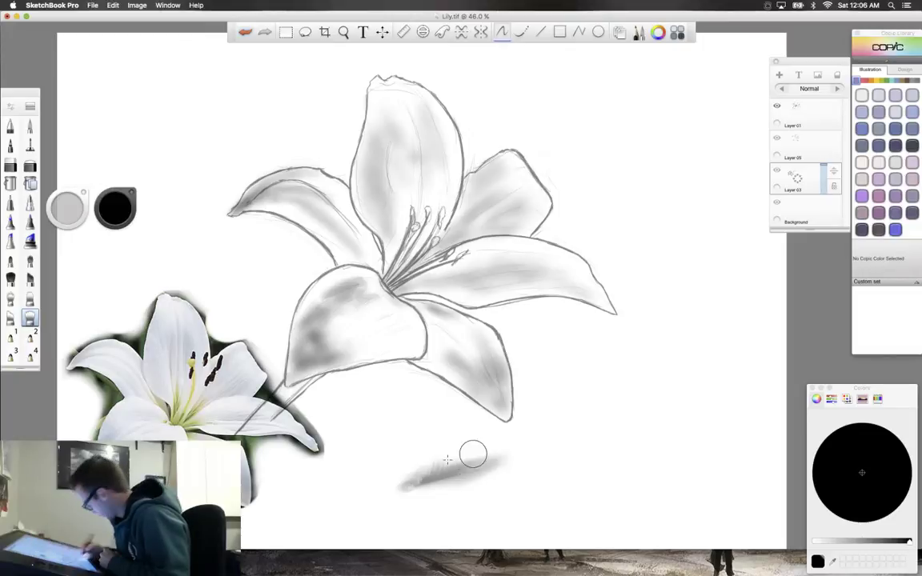
mouse_move(433, 462)
left_mouse_down()
mouse_move(408, 484)
mouse_move(414, 493)
mouse_move(402, 500)
mouse_move(454, 473)
left_mouse_up()
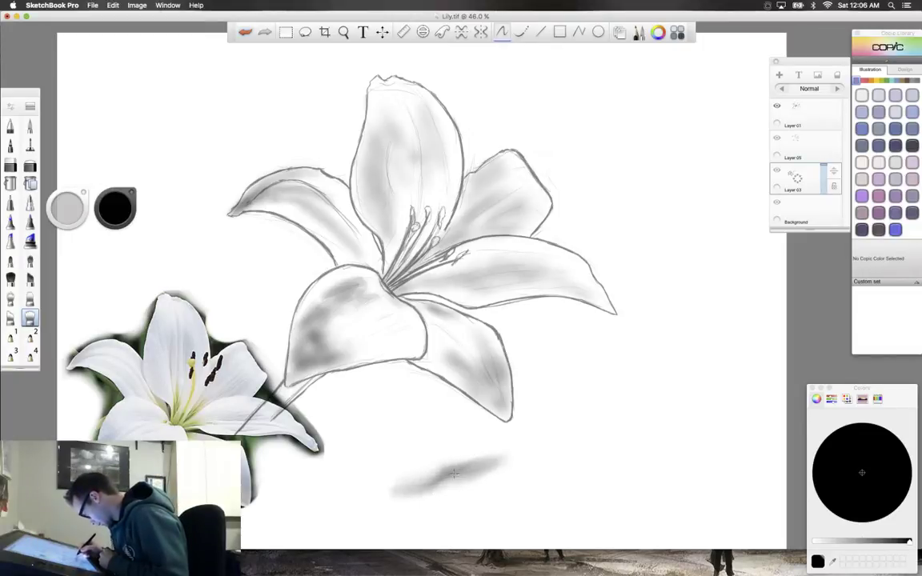
Smear the middle of the test patch with the flat smudge brush and remove the patch from the canvas
left_click(10, 316)
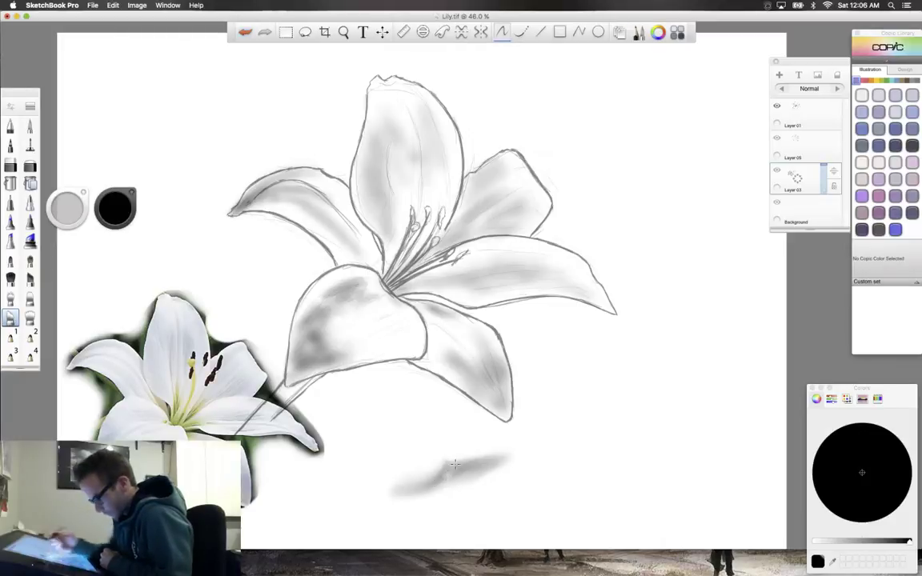
mouse_move(455, 464)
left_mouse_down()
mouse_move(483, 455)
mouse_move(489, 478)
mouse_move(494, 447)
mouse_move(504, 452)
mouse_move(508, 462)
mouse_move(495, 467)
mouse_move(378, 499)
mouse_move(464, 468)
left_mouse_up()
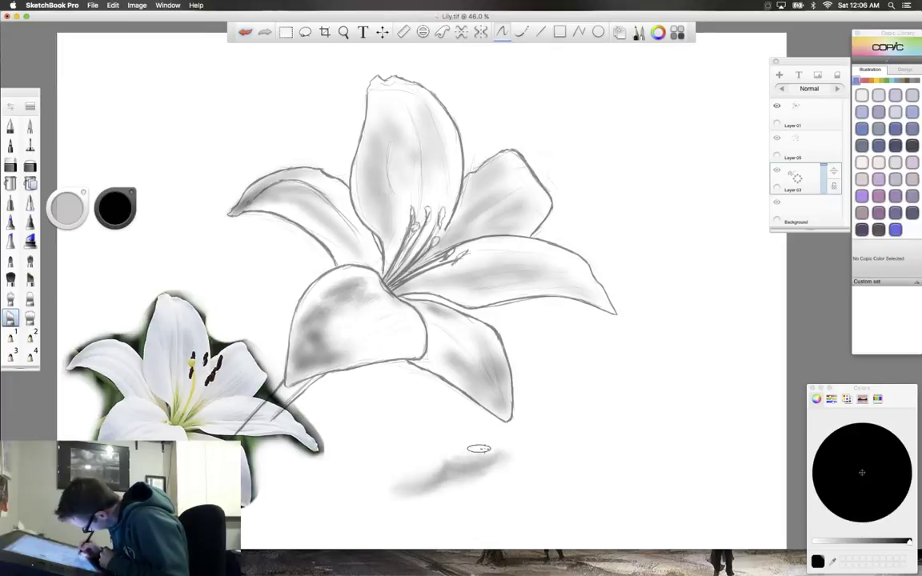
mouse_move(377, 476)
left_mouse_down()
mouse_move(415, 487)
mouse_move(381, 495)
mouse_move(443, 460)
mouse_move(445, 473)
mouse_move(392, 511)
mouse_move(509, 454)
mouse_move(415, 461)
left_mouse_up()
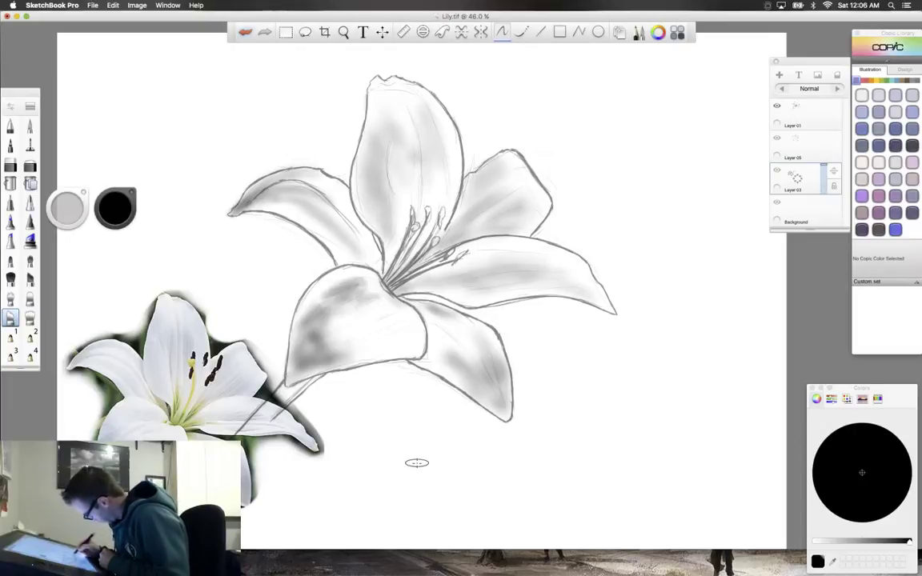
Blend the dark shading in the upper part of the lower-left petal with the smudge brushes
left_click(94, 6)
left_click(109, 60)
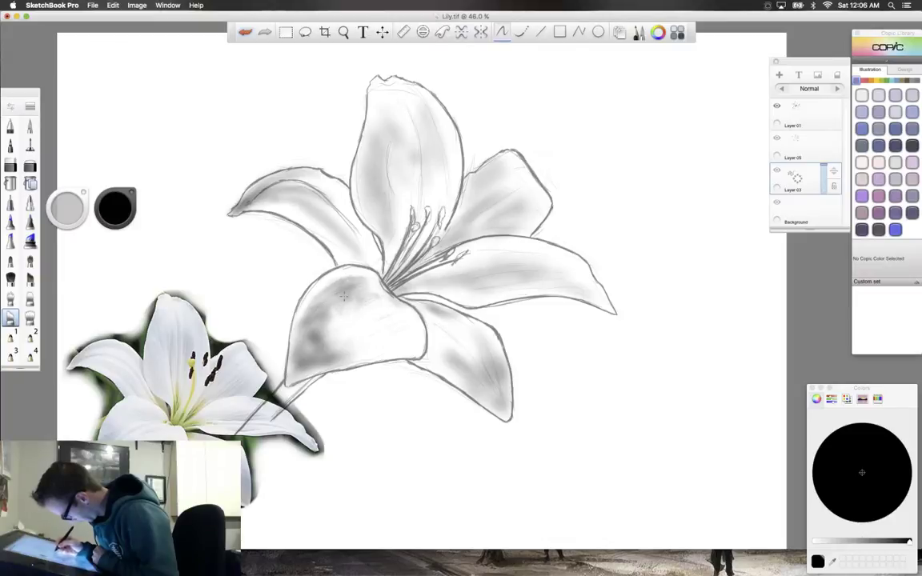
left_click(30, 318)
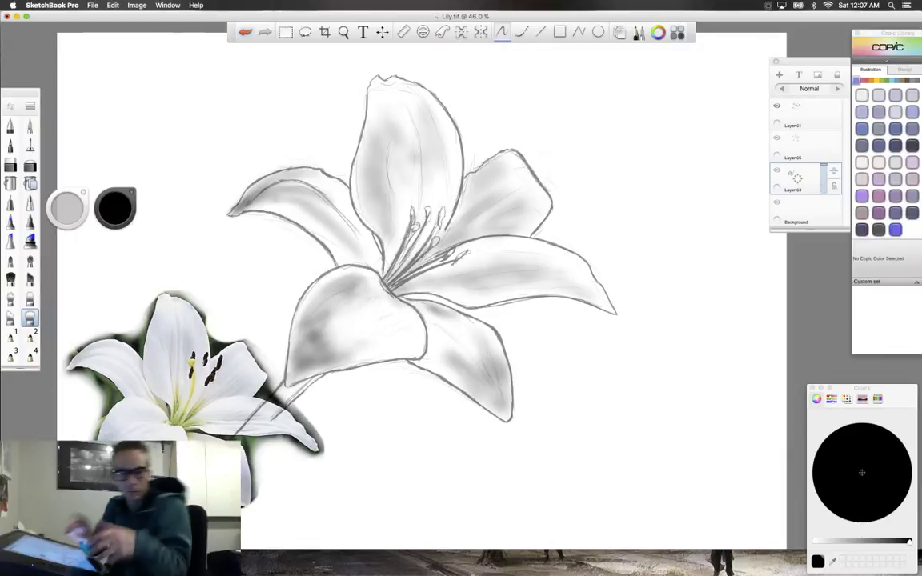
key("Tab")
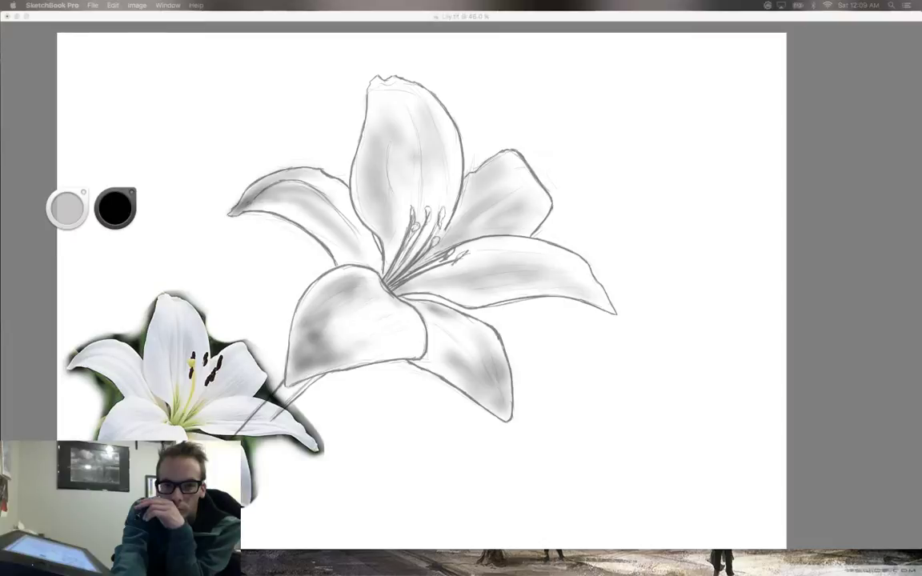
key("Tab")
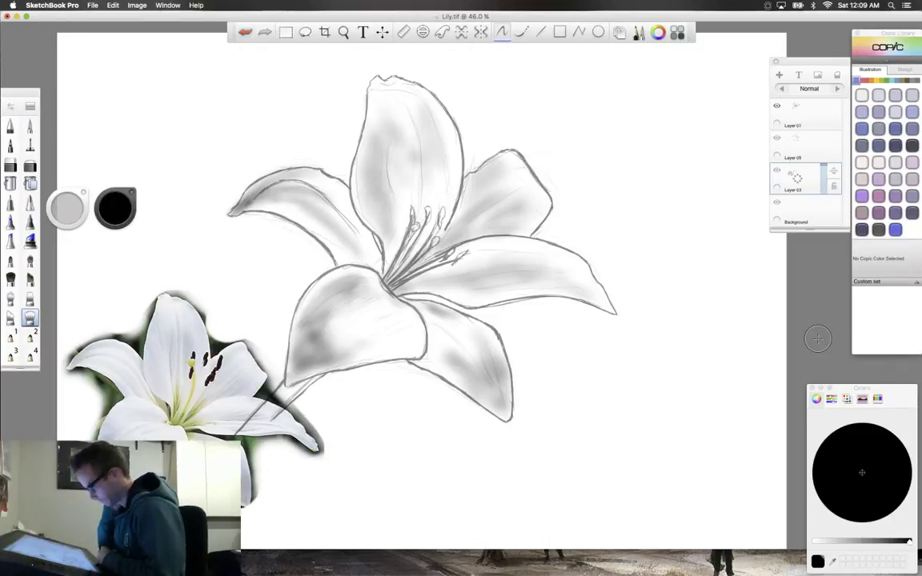
left_click(30, 122)
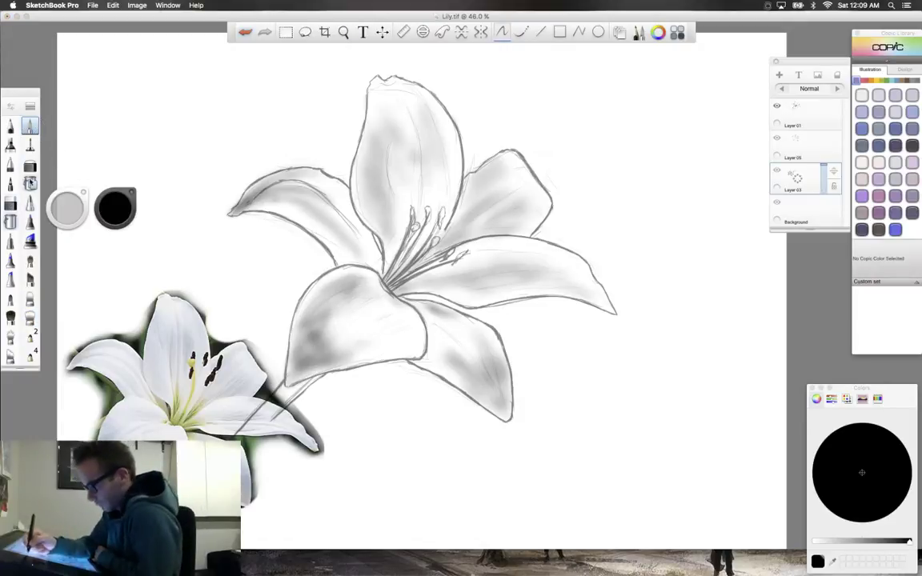
left_click_drag(28, 153, 28, 184)
mouse_move(18, 366)
left_mouse_down()
mouse_move(17, 444)
mouse_move(24, 369)
left_mouse_up()
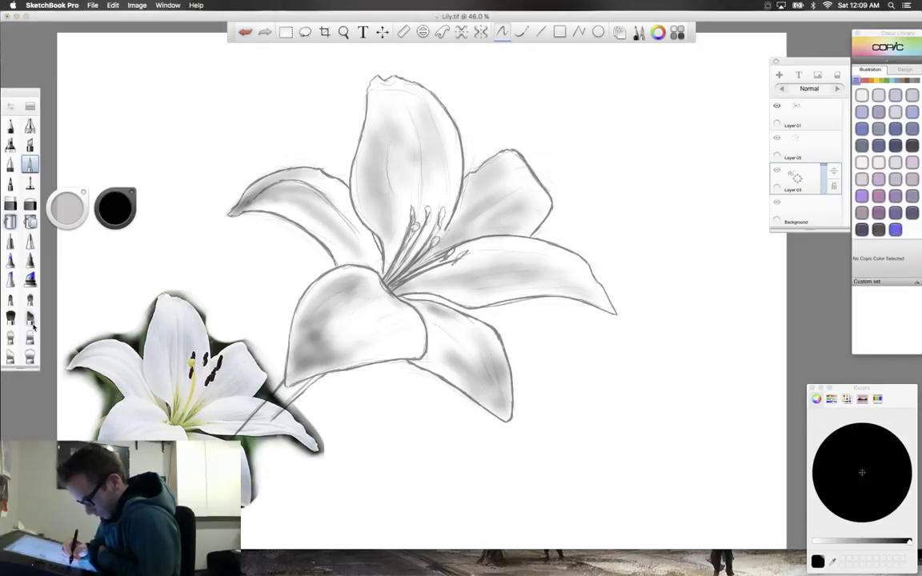
Add a new layer directly above Layer 03 and lower its opacity
left_click(15, 123)
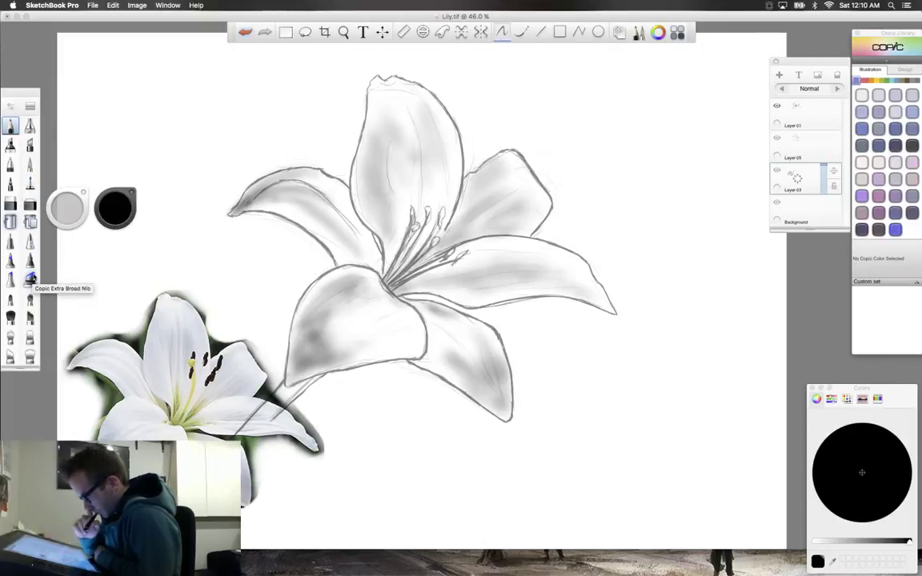
left_click(780, 74)
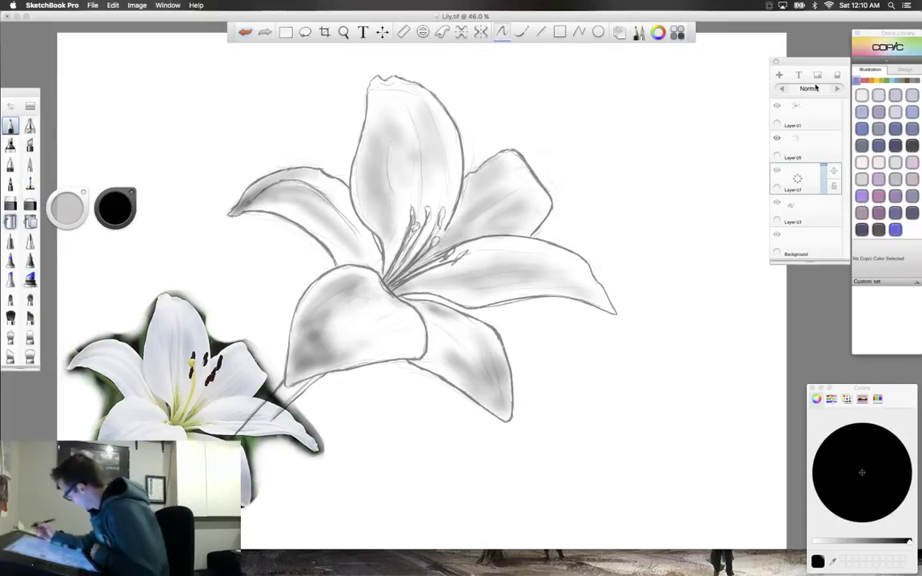
left_click(826, 166)
left_click_drag(825, 166, 817, 185)
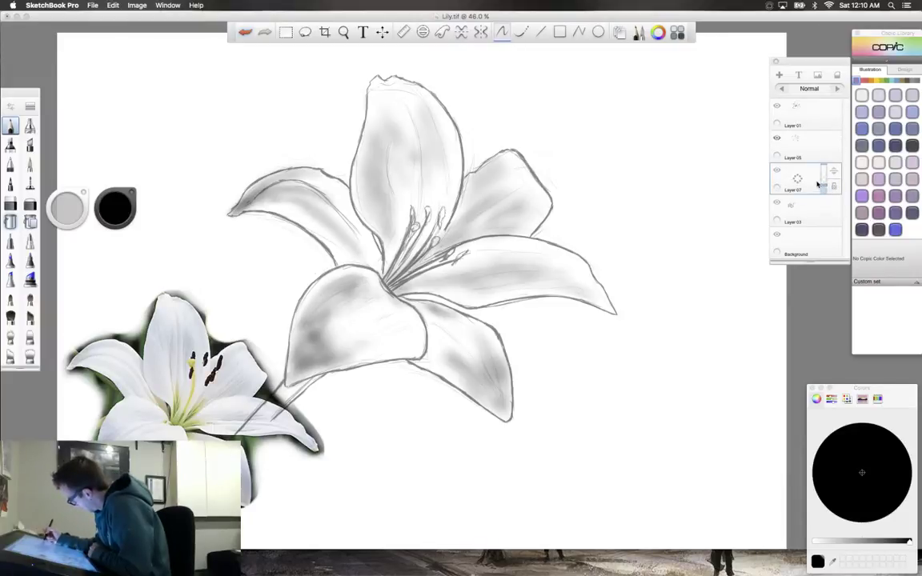
Set the drawing colour to Copic V04 Lilac, make a test stroke beside the lower-right petal and undo it
left_click(861, 195)
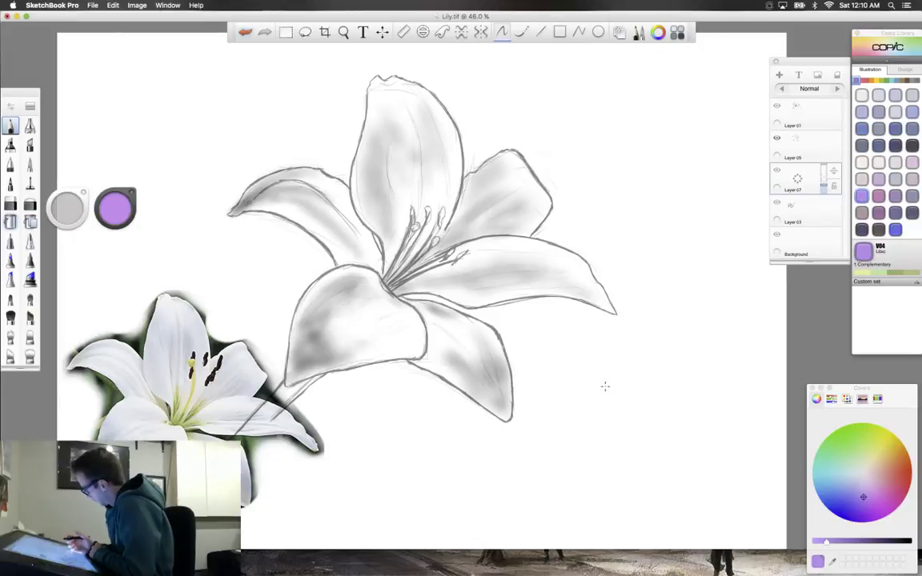
left_click_drag(581, 402, 638, 389)
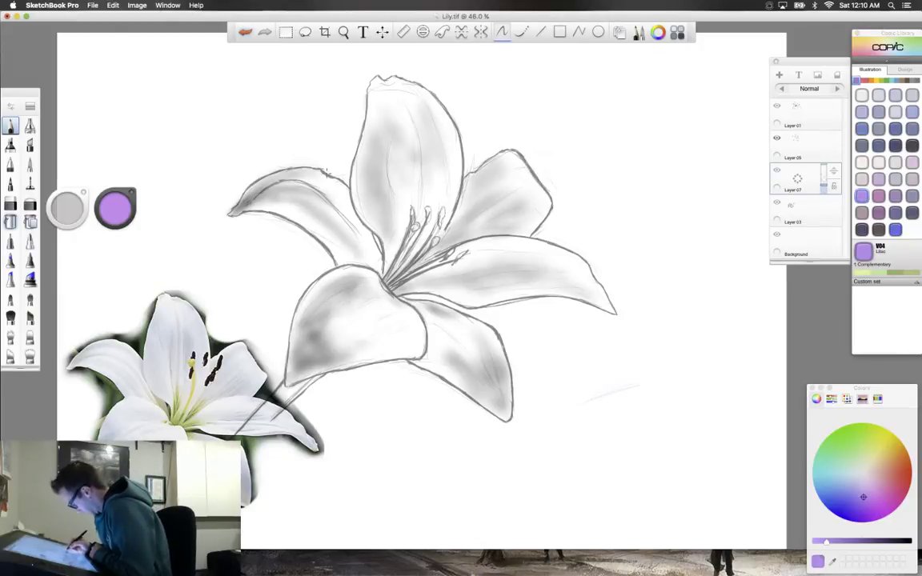
left_click(245, 32)
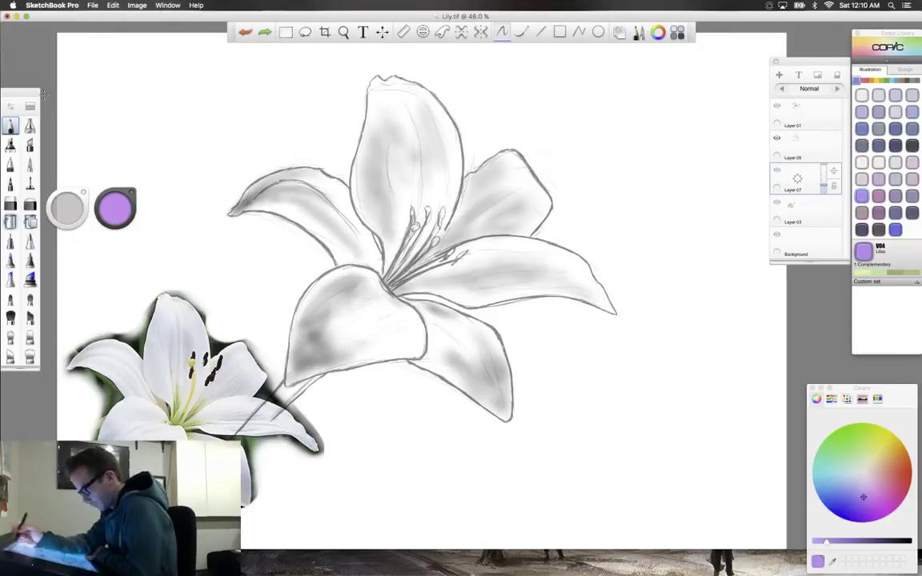
Select the Chisel Tip Pen, scribble a vertical lilac test mark on the empty canvas beside the flower and undo it
left_click(29, 143)
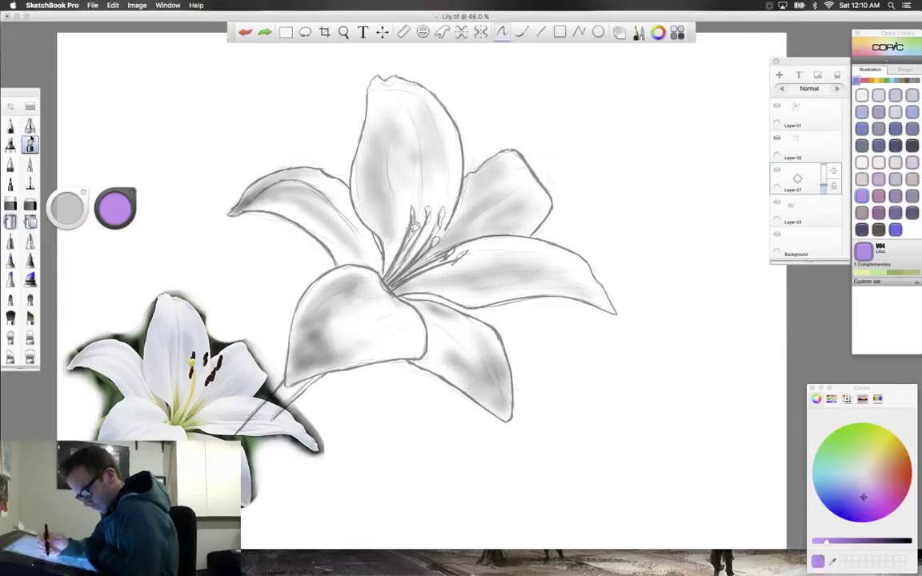
left_click_drag(638, 388, 640, 436)
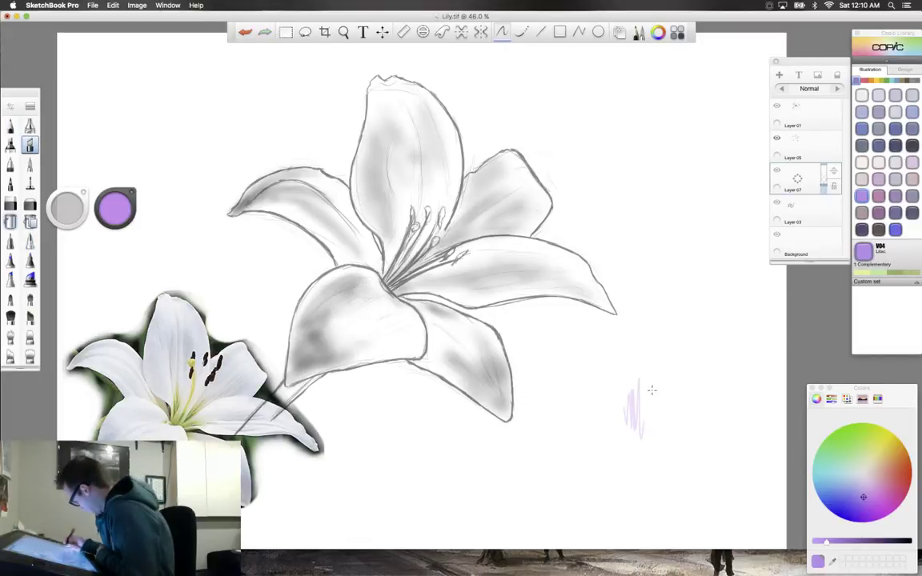
left_click(245, 32)
Show the Chisel Tip Pen's brush properties, scribble a test mark in Copic RV06 Cerise on the empty canvas and undo it
left_click_drag(71, 208, 72, 86)
left_click(12, 107)
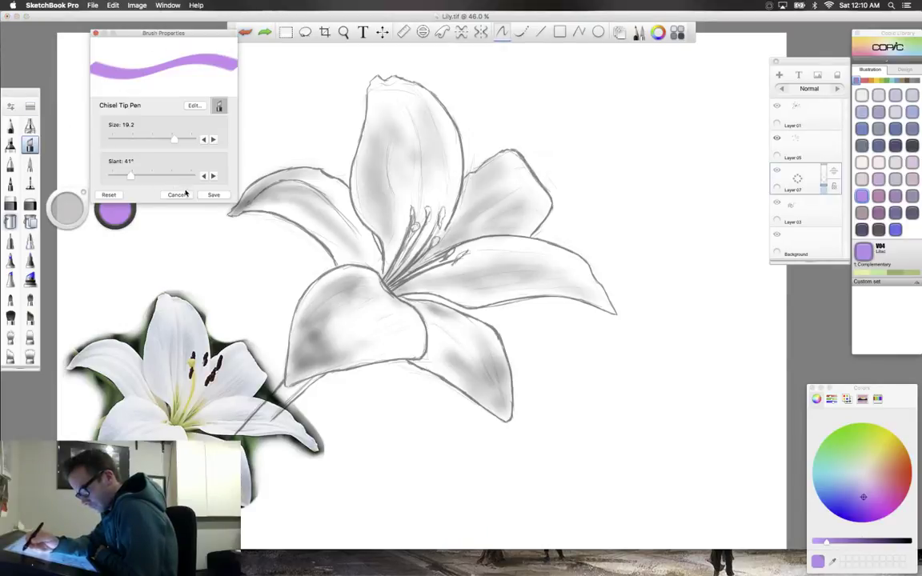
left_click(889, 124)
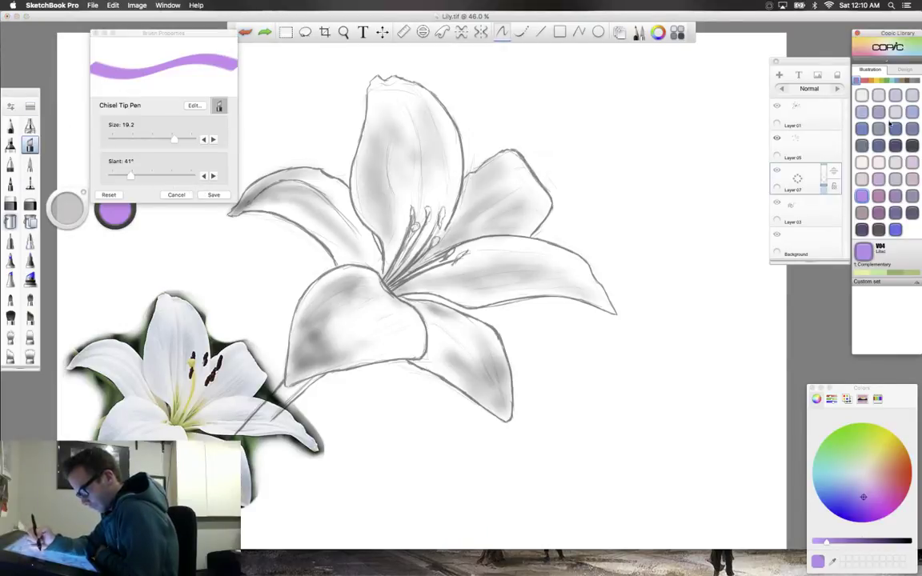
left_click(865, 83)
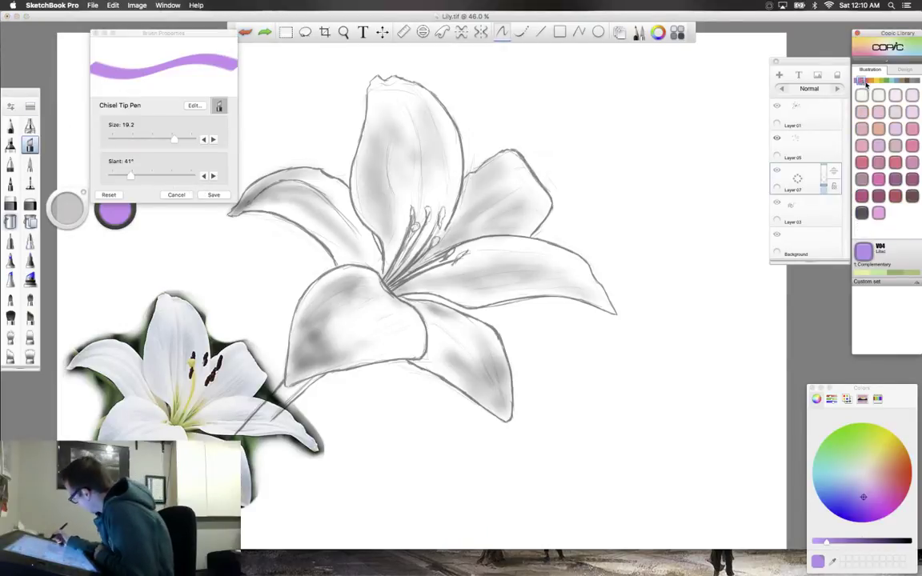
left_click(879, 182)
mouse_move(692, 264)
left_mouse_down()
mouse_move(702, 240)
mouse_move(713, 259)
left_mouse_up()
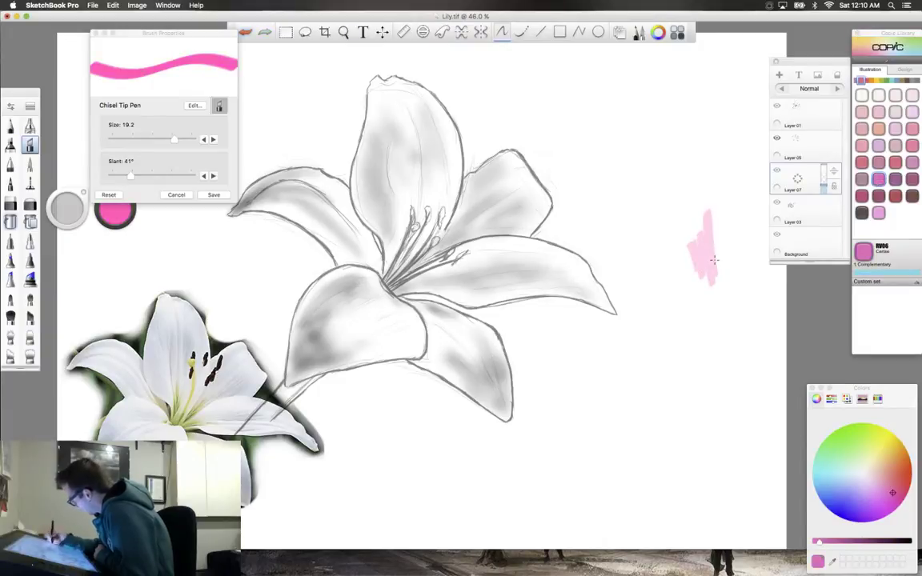
key("super+z")
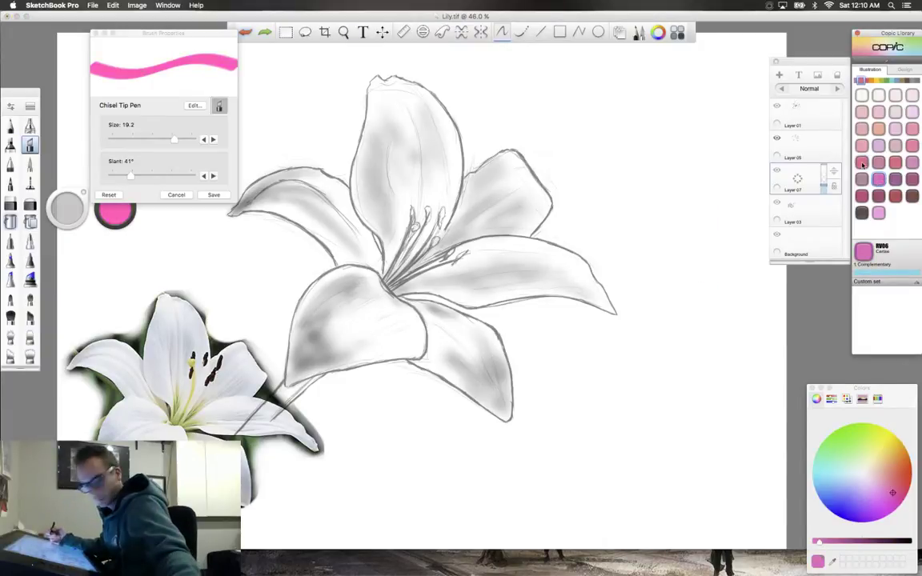
Try Copic RV14 Begonia Pink and a paler pink from the same family as test strokes beside the flower, undoing each
left_click(862, 162)
left_click_drag(694, 244, 722, 296)
key("super+z")
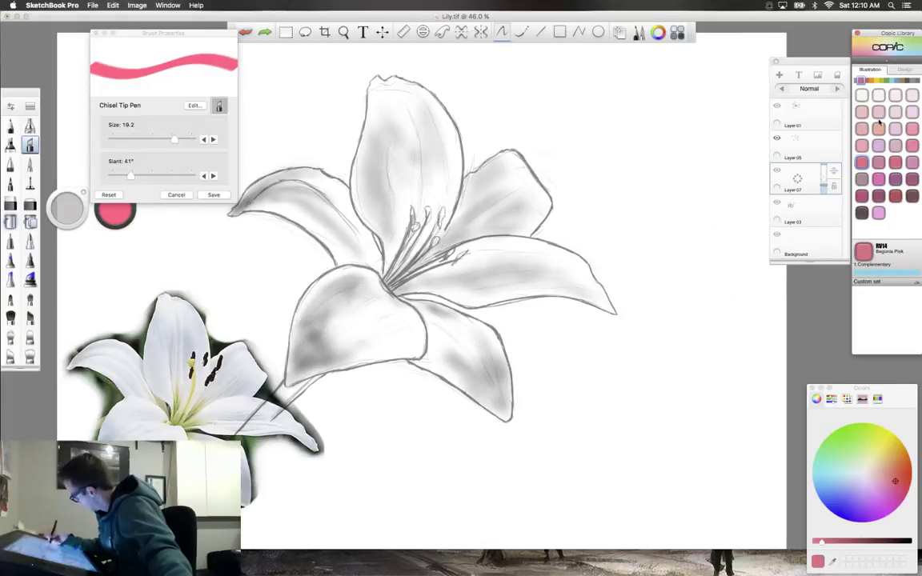
left_click(878, 112)
mouse_move(689, 237)
left_mouse_down()
mouse_move(711, 263)
mouse_move(731, 257)
mouse_move(699, 268)
mouse_move(693, 302)
left_mouse_up()
key("super+z")
Try two warmer Copic swatches from beyond the pink family with test strokes on the empty canvas and undo each
left_click(867, 81)
left_click(878, 163)
key("super+z")
left_click(894, 128)
mouse_move(730, 232)
left_mouse_down()
mouse_move(699, 308)
mouse_move(668, 348)
left_mouse_up()
key("super+z")
Try the Copic oranges YR15, YR68, YR21 and FYR1 as test strokes on the empty canvas, undoing each
left_click(861, 164)
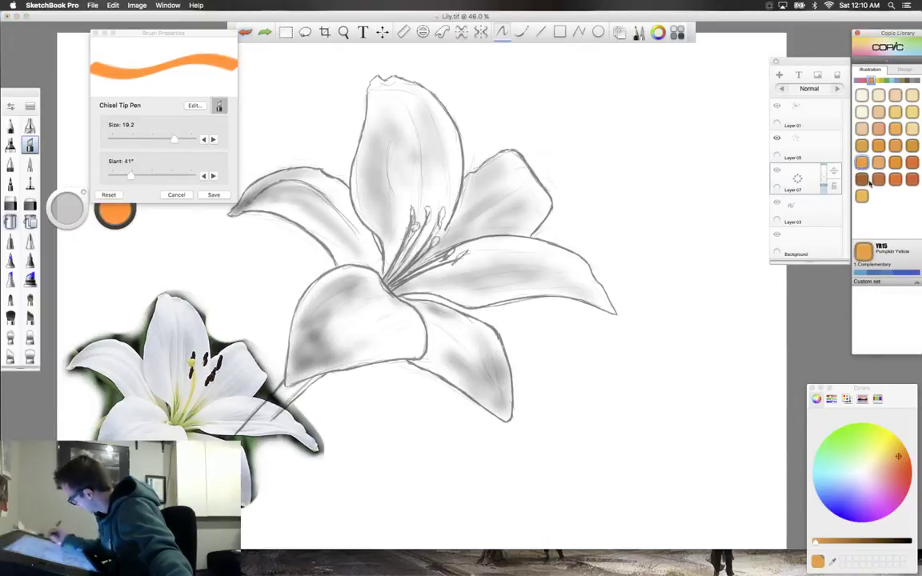
left_click_drag(677, 264, 645, 348)
key("super+z")
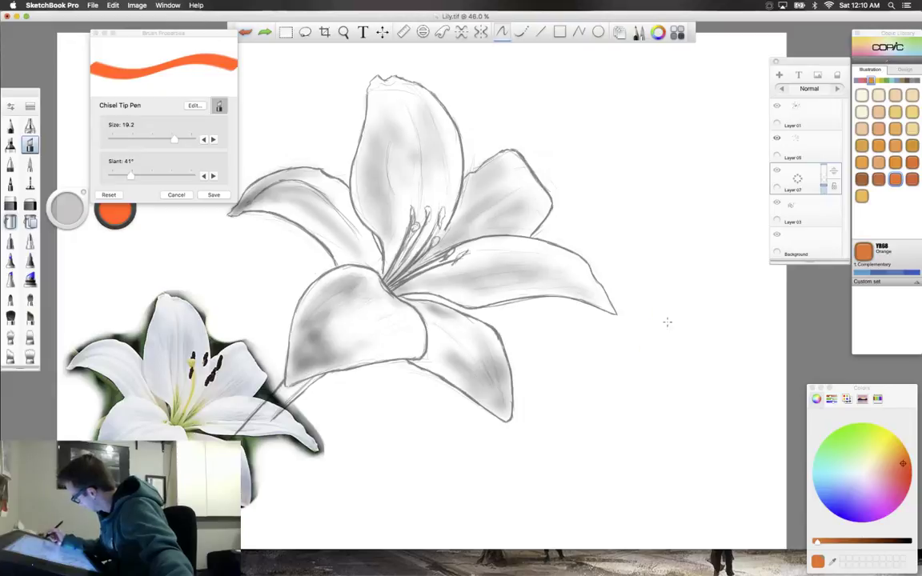
left_click(894, 112)
left_click_drag(700, 183, 660, 332)
key("super+z")
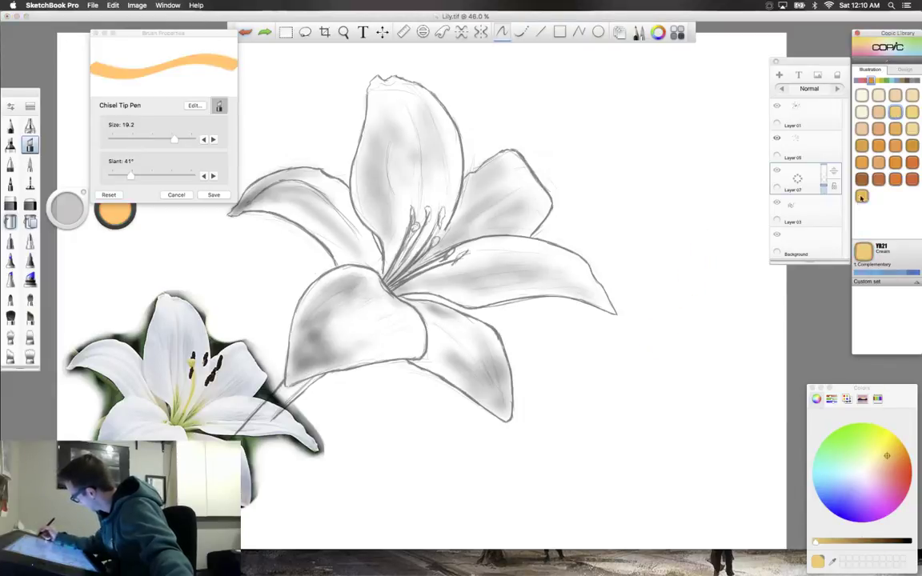
left_click(861, 195)
left_click_drag(712, 284, 665, 369)
key("super+z")
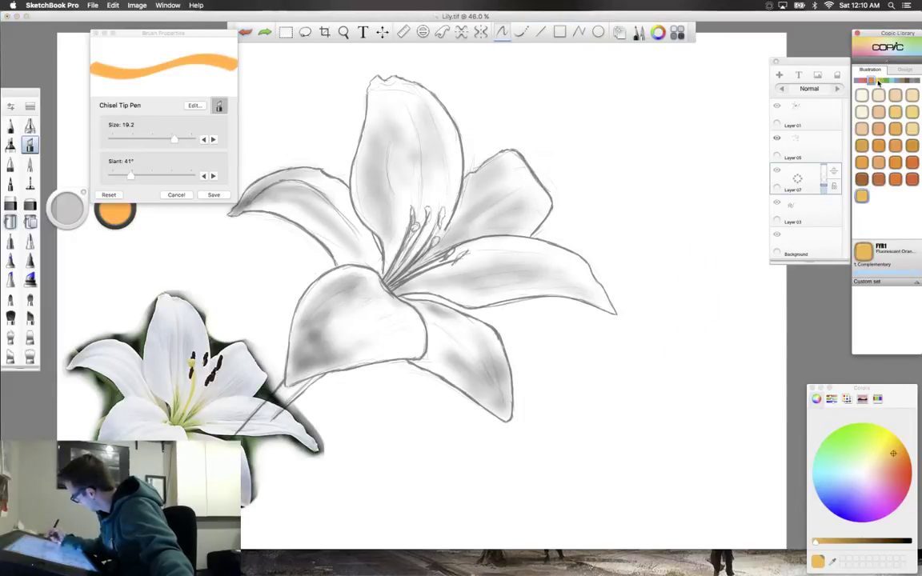
Return to the Copic violet family, make a test stroke with its bright blue-violet swatch and undo it
left_click(877, 81)
left_click(868, 82)
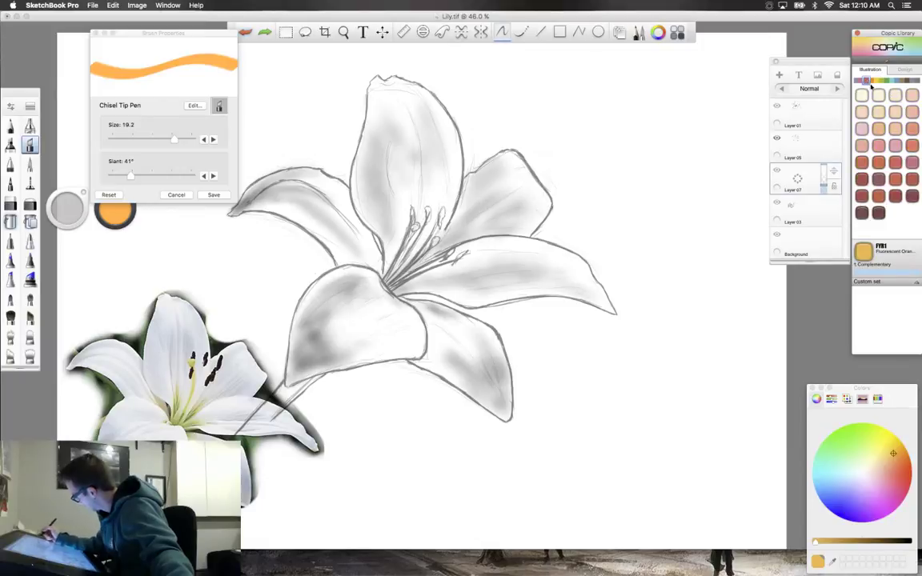
left_click(856, 82)
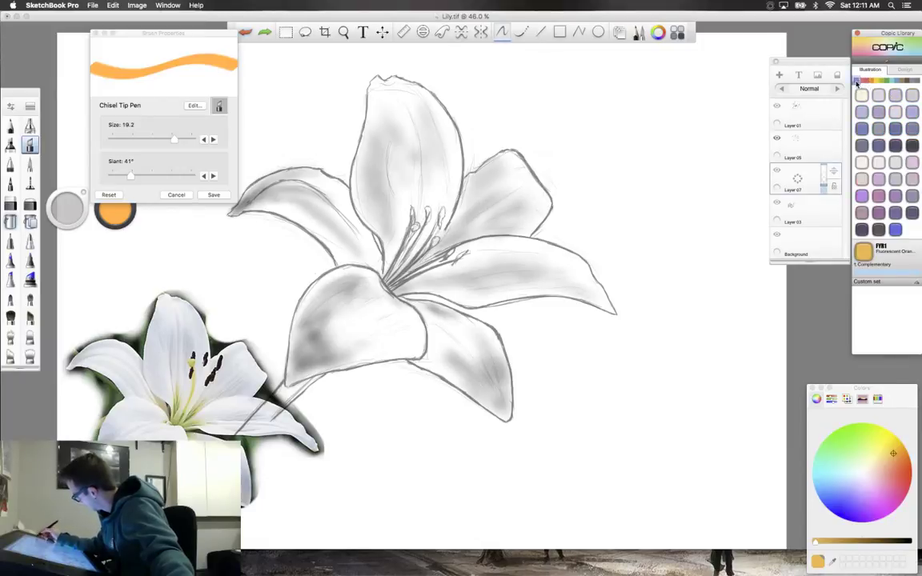
left_click(894, 230)
mouse_move(724, 323)
left_mouse_down()
mouse_move(710, 378)
mouse_move(708, 347)
mouse_move(701, 386)
left_mouse_up()
key("super+z")
Test Copic V17 Amethyst beside the flower, undo the stroke and add the colour to the custom set
left_click(895, 213)
mouse_move(733, 297)
left_mouse_down()
mouse_move(723, 341)
mouse_move(724, 319)
left_mouse_up()
key("super+z")
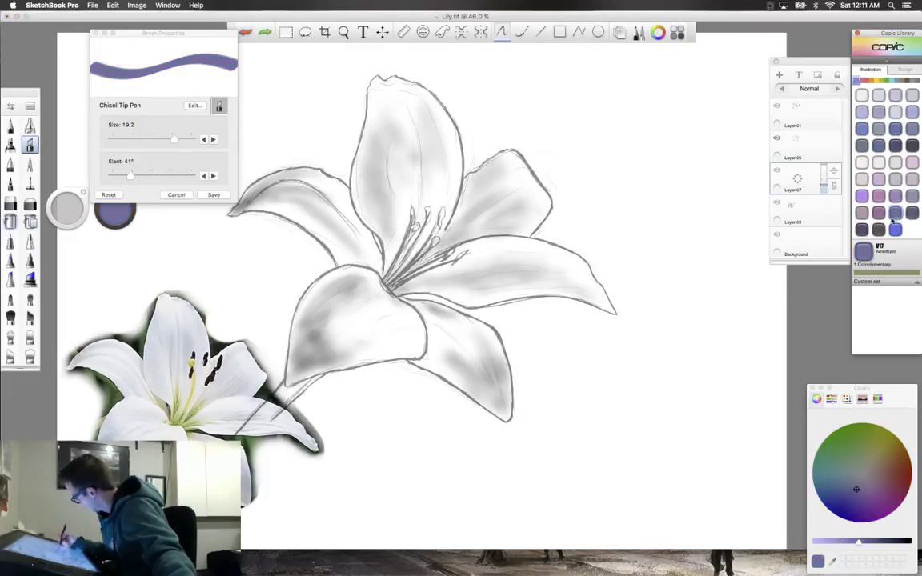
left_click_drag(896, 217, 860, 294)
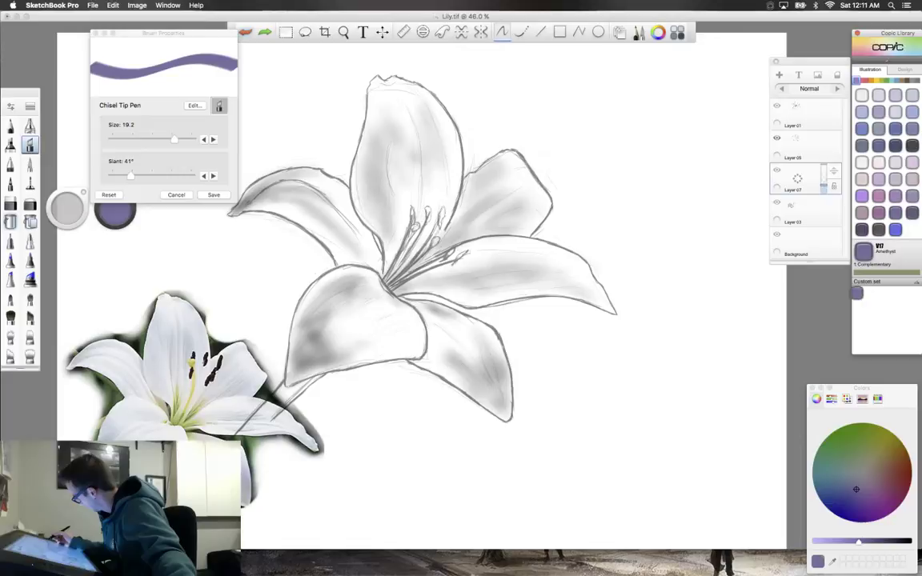
Test Copic V28 Eggplant on the empty canvas, undo the mark and add the colour to the custom set
left_click(911, 214)
left_click_drag(707, 311, 676, 376)
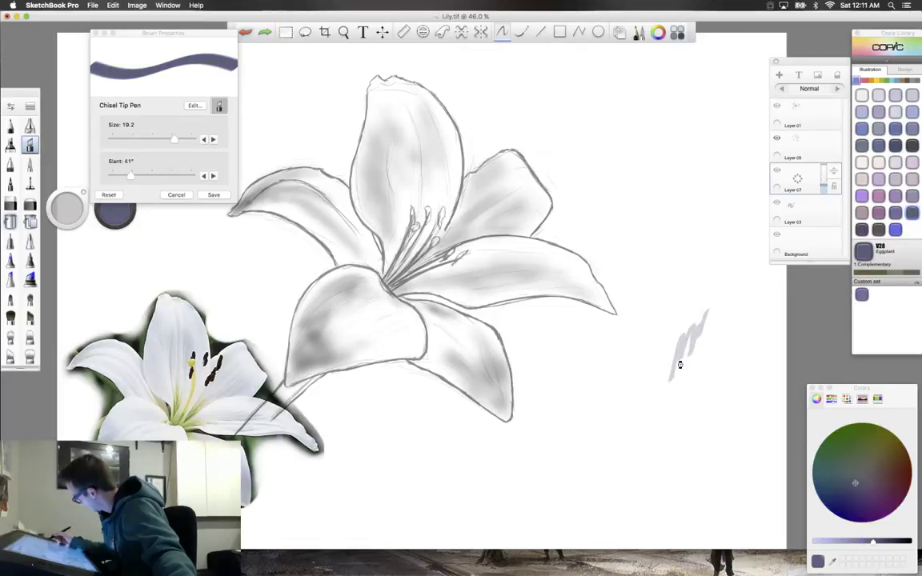
key("super+z")
left_click_drag(901, 242, 879, 295)
Make a test stroke in Copic V06 Lavender beside the flower and undo it
left_click(878, 213)
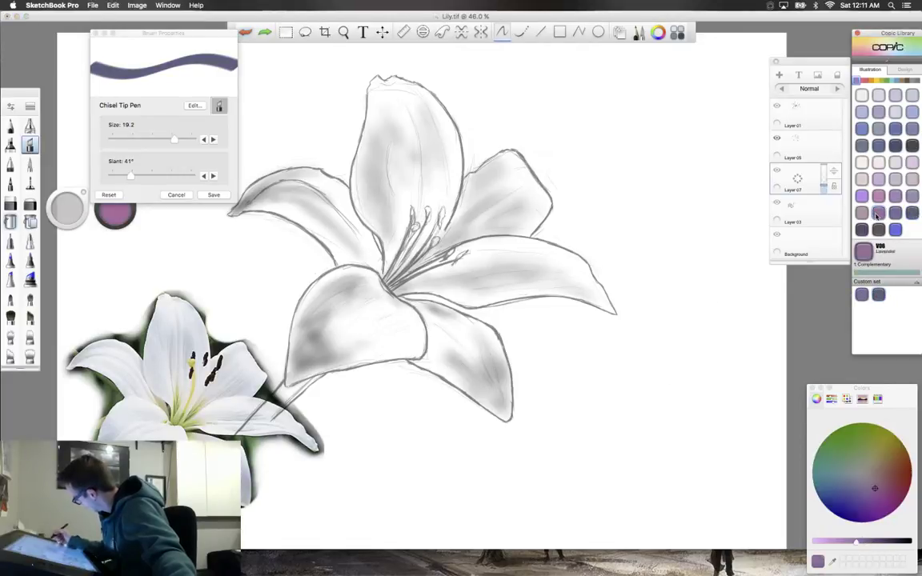
left_click_drag(739, 310, 724, 347)
key("super+z")
Test Copic V95 Light Grape with strokes beside the flower, add the colour to the custom set and undo the marks
left_click(862, 213)
left_click_drag(735, 307, 683, 379)
key("super+z")
left_click_drag(676, 272, 638, 344)
key("super+z")
mouse_move(737, 308)
left_mouse_down()
mouse_move(710, 351)
mouse_move(719, 332)
mouse_move(722, 348)
mouse_move(730, 300)
mouse_move(722, 329)
left_mouse_up()
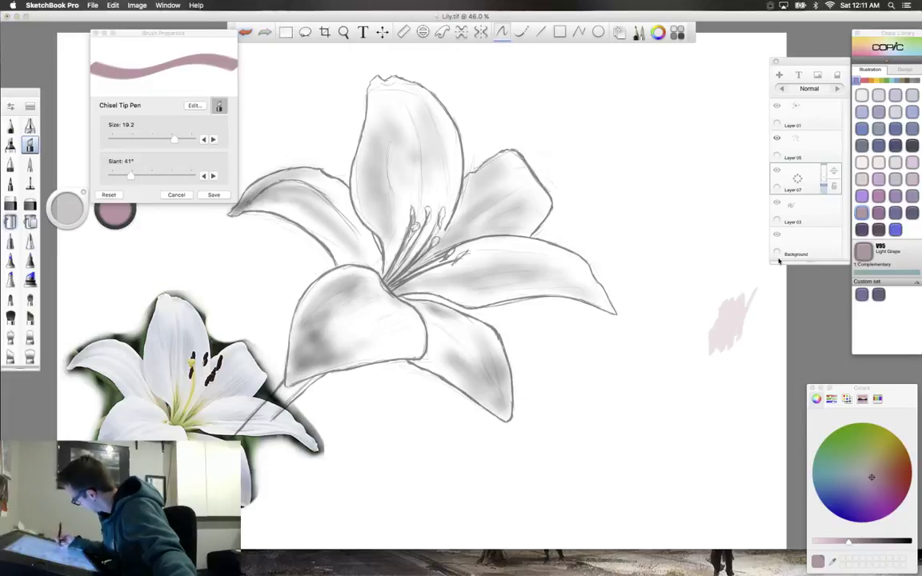
left_click_drag(860, 214, 896, 294)
key("super+z")
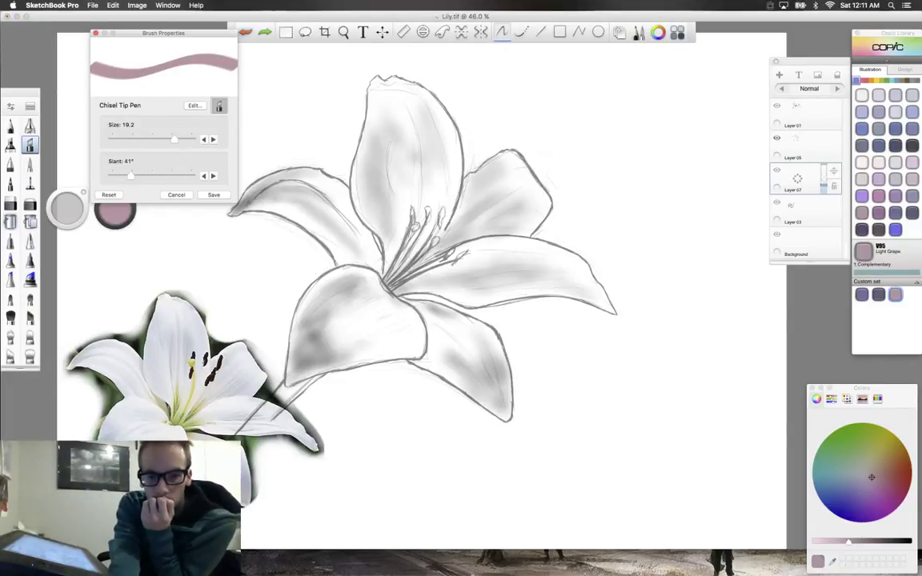
Hide the interface panels to view the whole drawing beside the reference photo and bring them back
key("Tab")
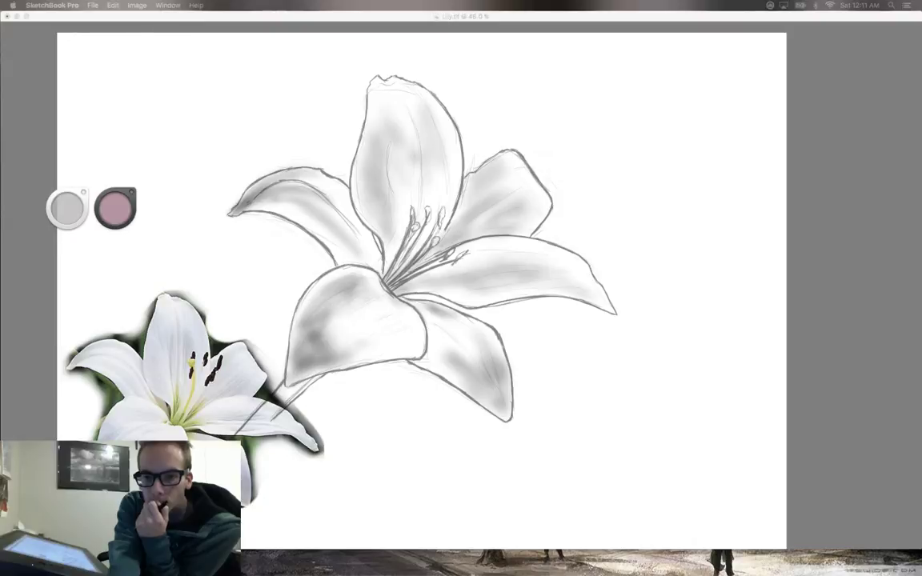
key("Tab")
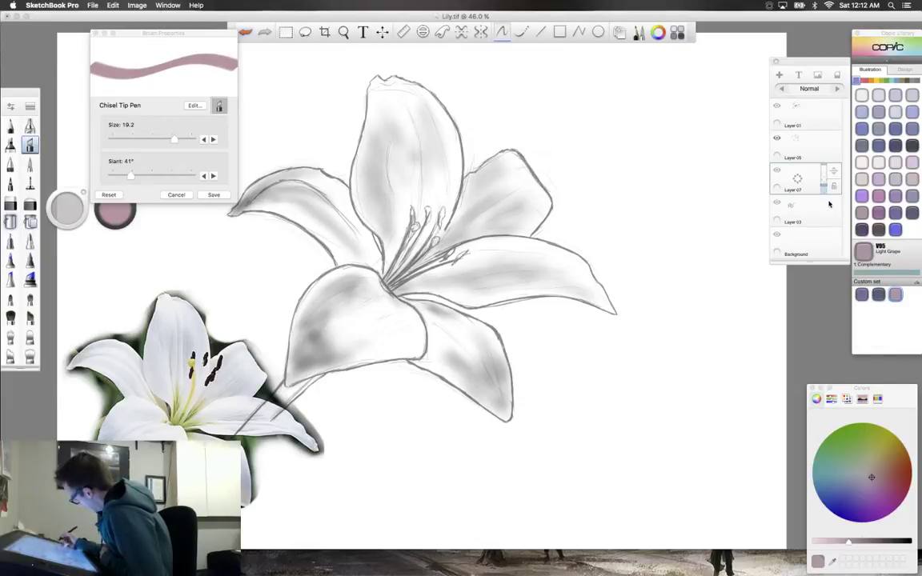
Choose V17 Amethyst from the custom set and move Layer 07 up one place, directly below Layer 01
left_click(861, 295)
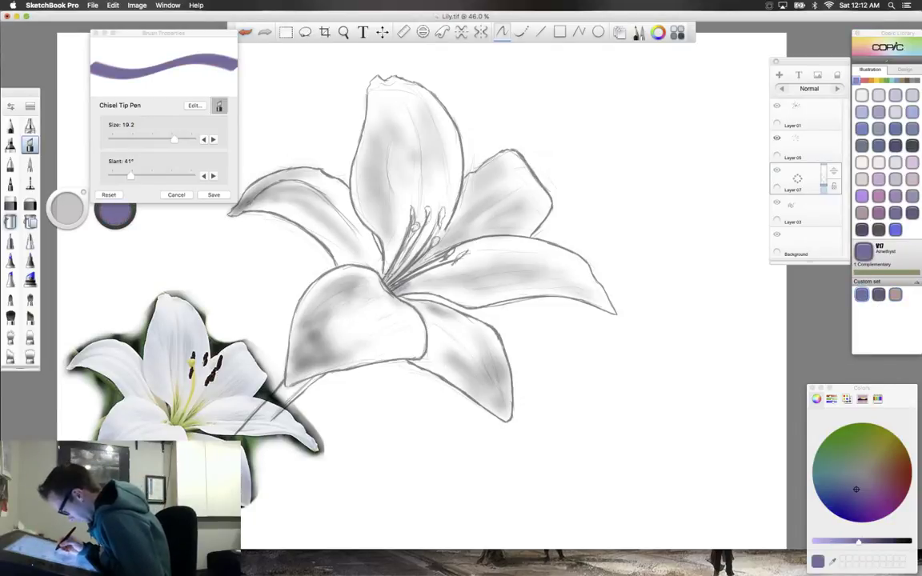
left_click(776, 203)
left_click(776, 203)
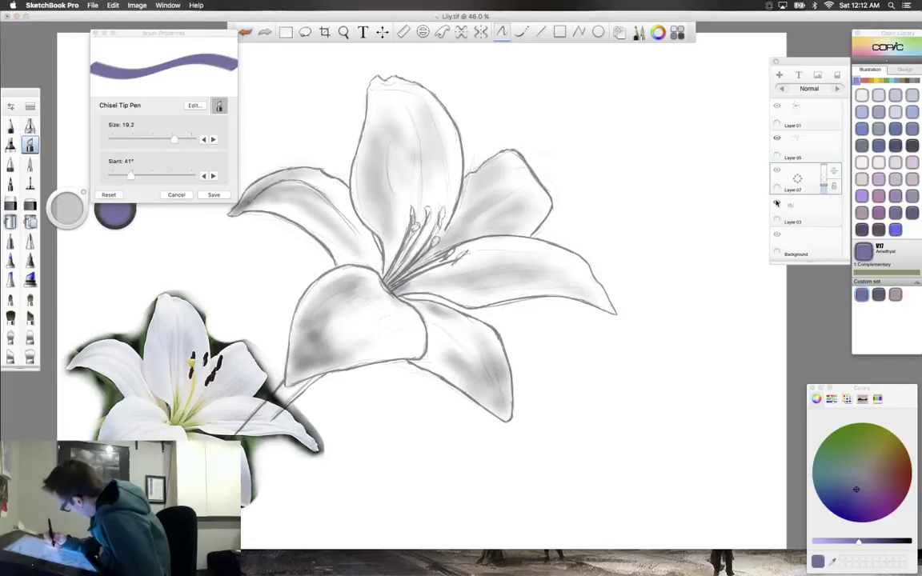
left_click(776, 170)
left_click(776, 170)
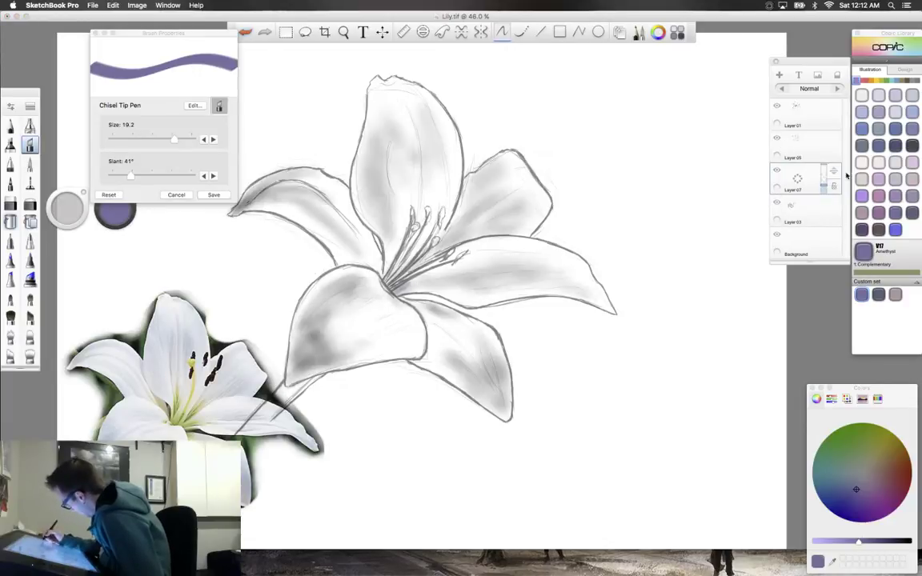
left_click_drag(833, 173, 832, 143)
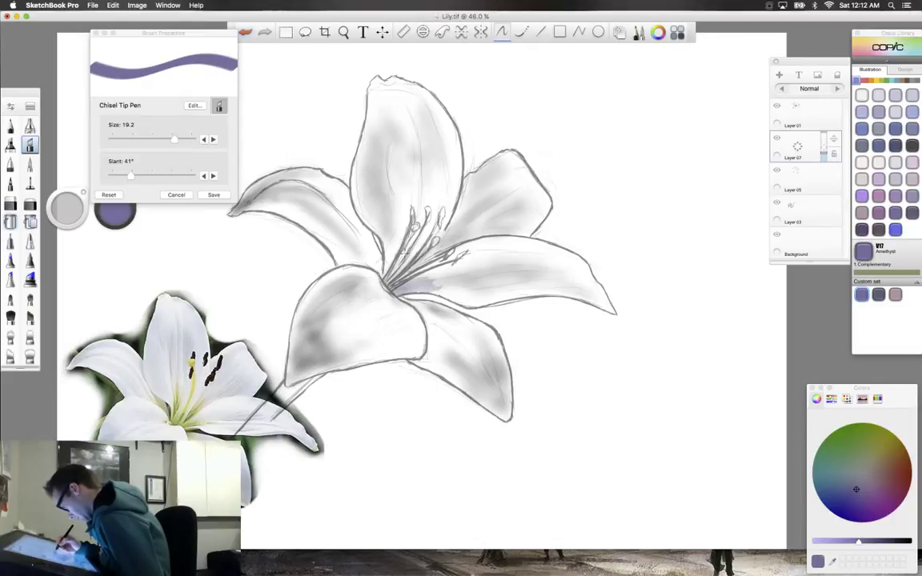
Try the Paintbrush with a V17 Amethyst test scribble beside the lower-right petal and undo it
left_click(29, 164)
mouse_move(556, 362)
left_mouse_down()
mouse_move(551, 376)
mouse_move(567, 386)
mouse_move(539, 457)
left_mouse_up()
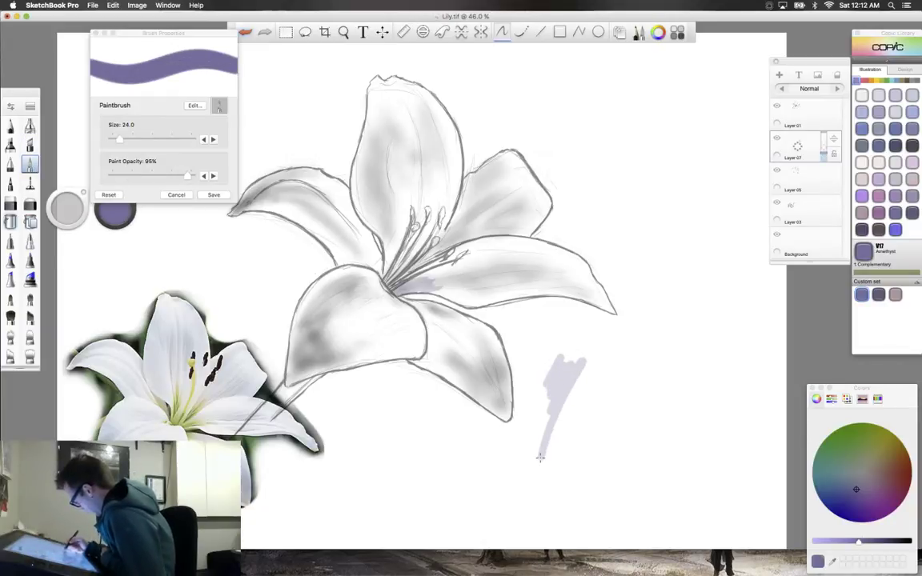
key("super+z")
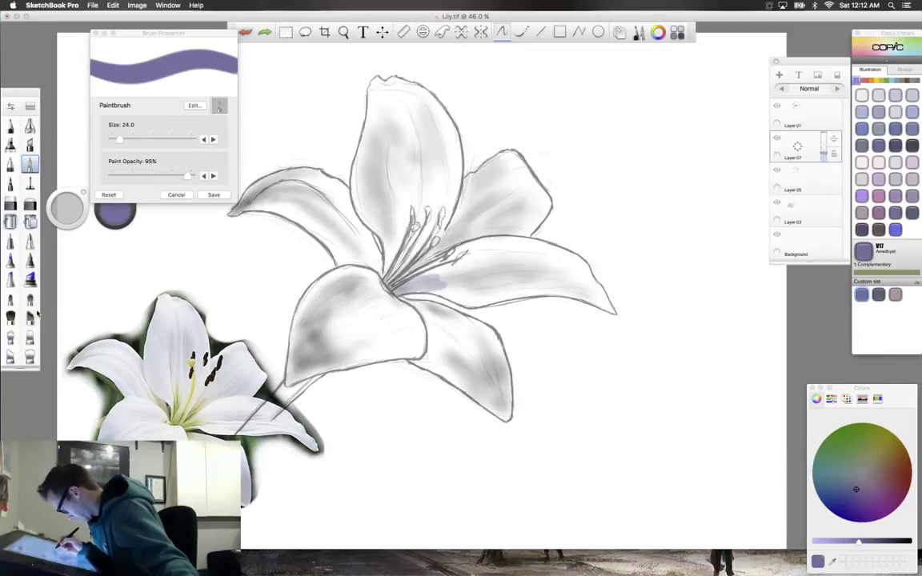
Try the Synthetic Soft Round Brush at size 17.2 with test strokes below the flower and undo the latest ones
left_click(10, 299)
mouse_move(490, 445)
left_mouse_down()
mouse_move(505, 478)
mouse_move(536, 452)
mouse_move(498, 468)
mouse_move(516, 460)
mouse_move(452, 468)
mouse_move(520, 474)
left_mouse_up()
key("super+z")
key("super+z")
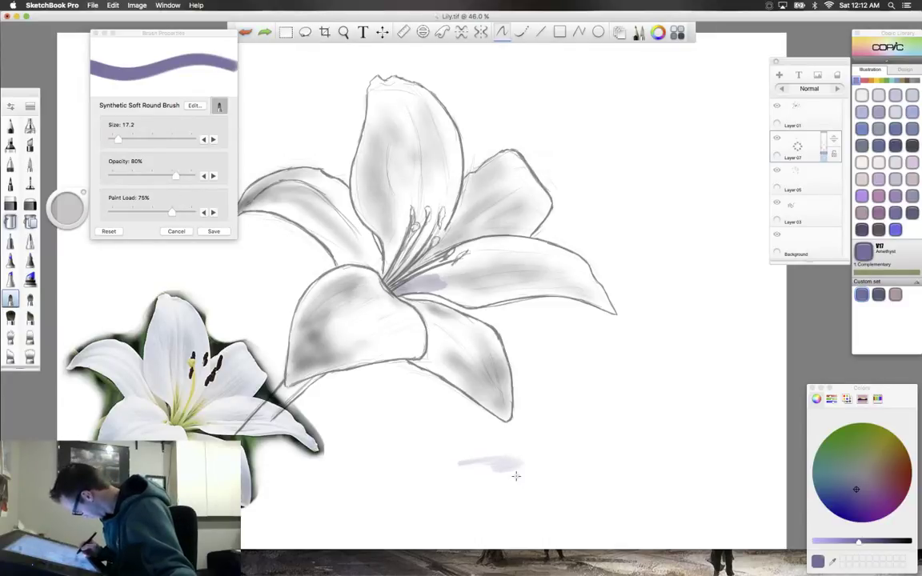
Try the size 30 synthetic soft round brush below the flower, undo all the test strokes and save the drawing
left_click(30, 299)
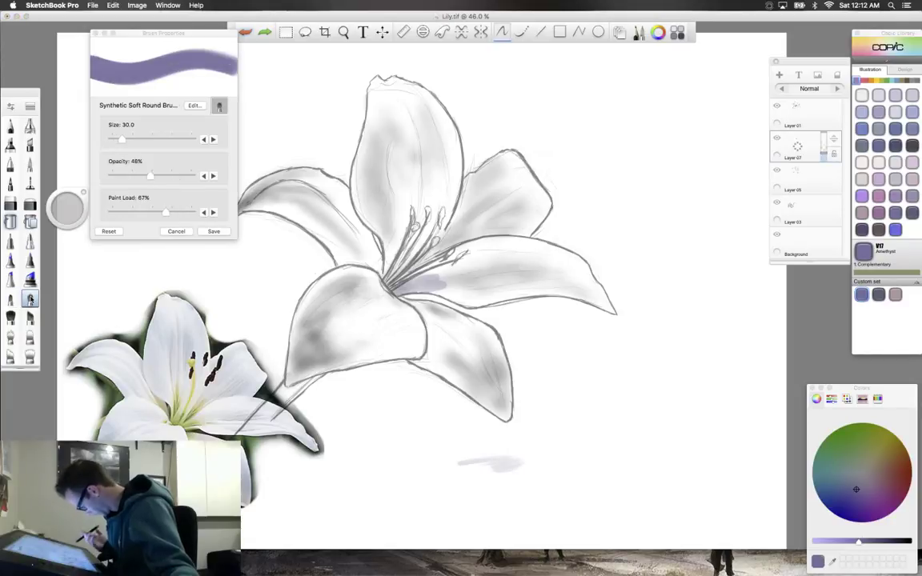
left_click_drag(448, 481, 504, 471)
mouse_move(504, 470)
left_mouse_down()
mouse_move(414, 506)
mouse_move(424, 484)
mouse_move(472, 464)
mouse_move(450, 497)
mouse_move(489, 492)
mouse_move(488, 476)
left_mouse_up()
key("super+z")
key("super+z")
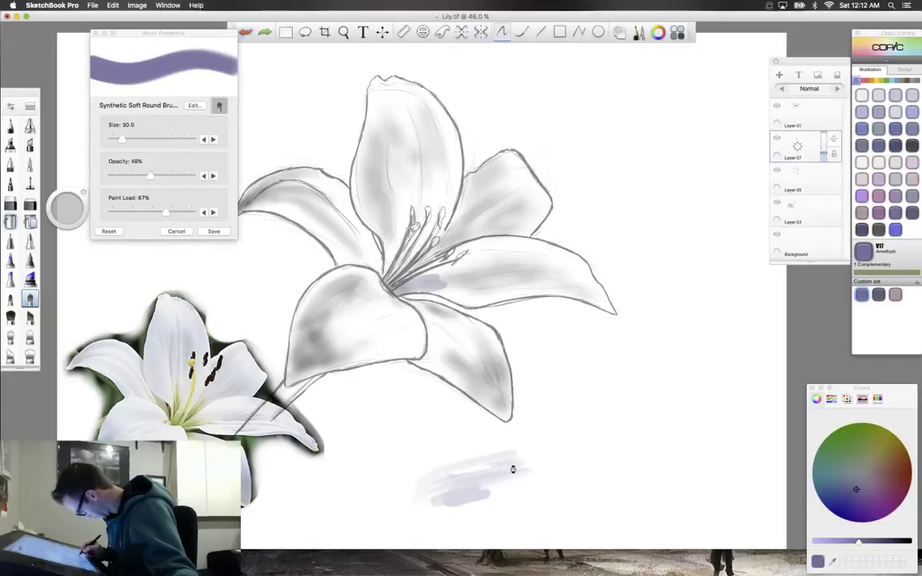
key("super+z")
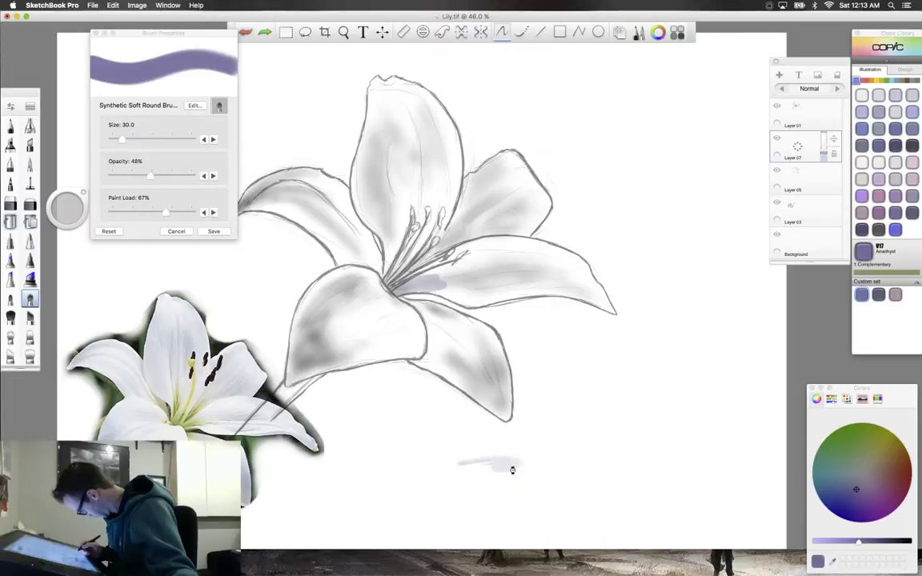
key("super+z")
key("super+s")
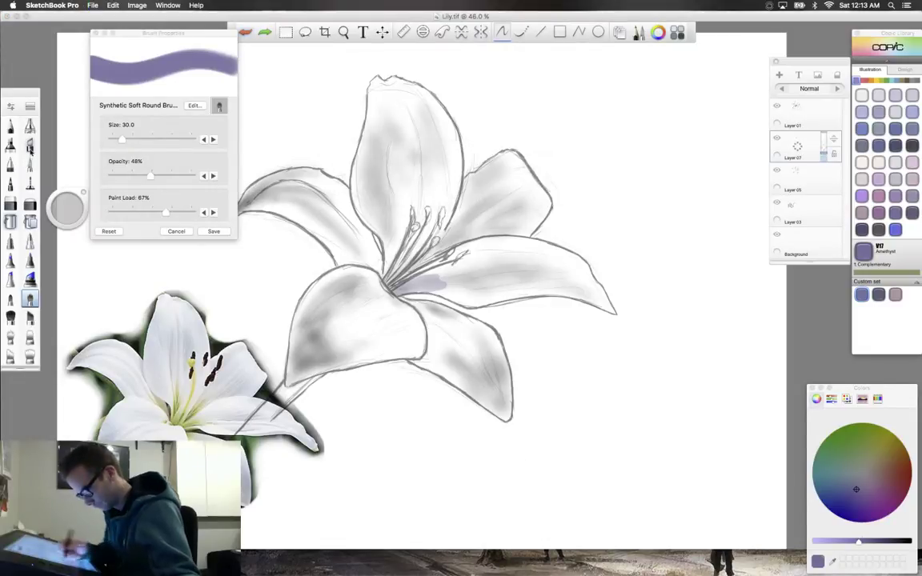
Compare the Synthetic Soft Round Brush with the Paintbrush, keep the Paintbrush at size 24, and undo its test strokes below the flower
left_click(30, 164)
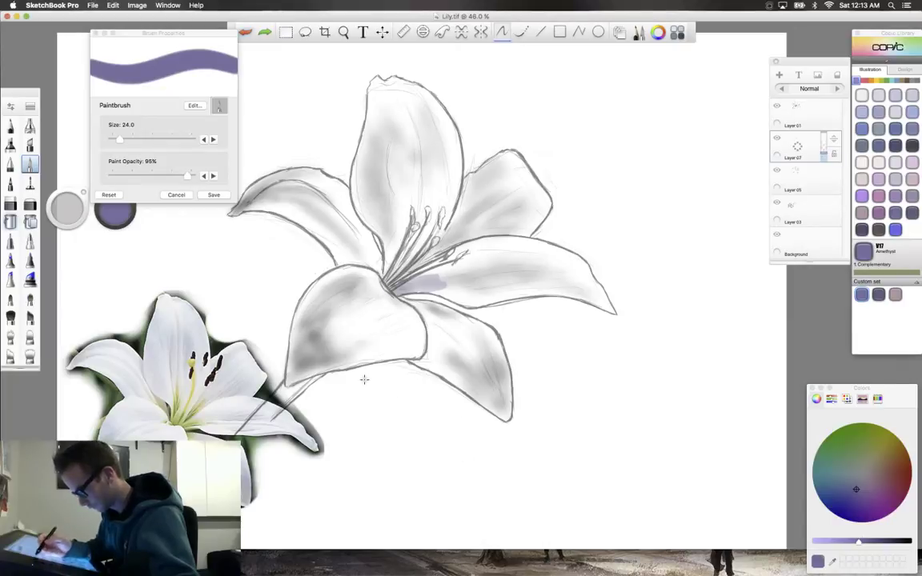
left_click(11, 300)
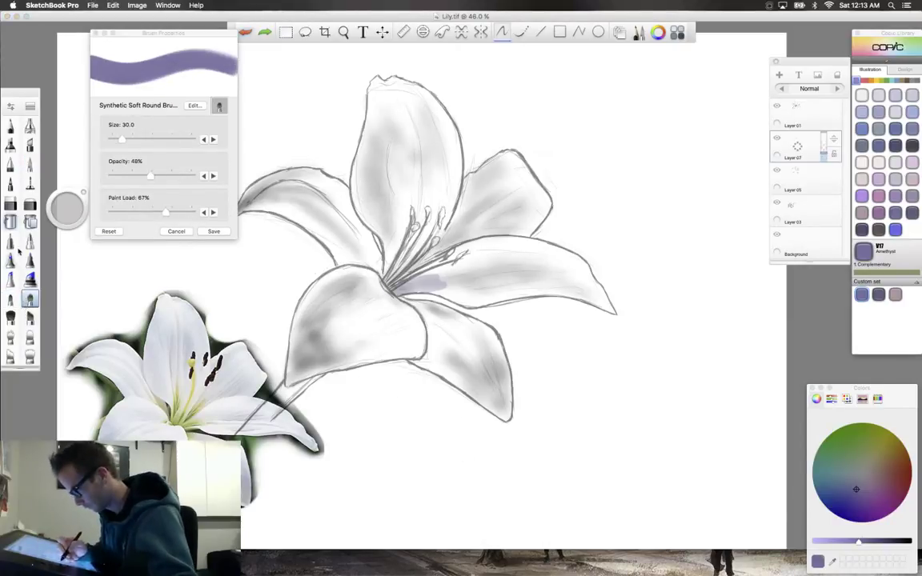
left_click(30, 163)
mouse_move(434, 438)
left_mouse_down()
mouse_move(488, 440)
mouse_move(407, 476)
mouse_move(426, 448)
left_mouse_up()
key("ctrl+z")
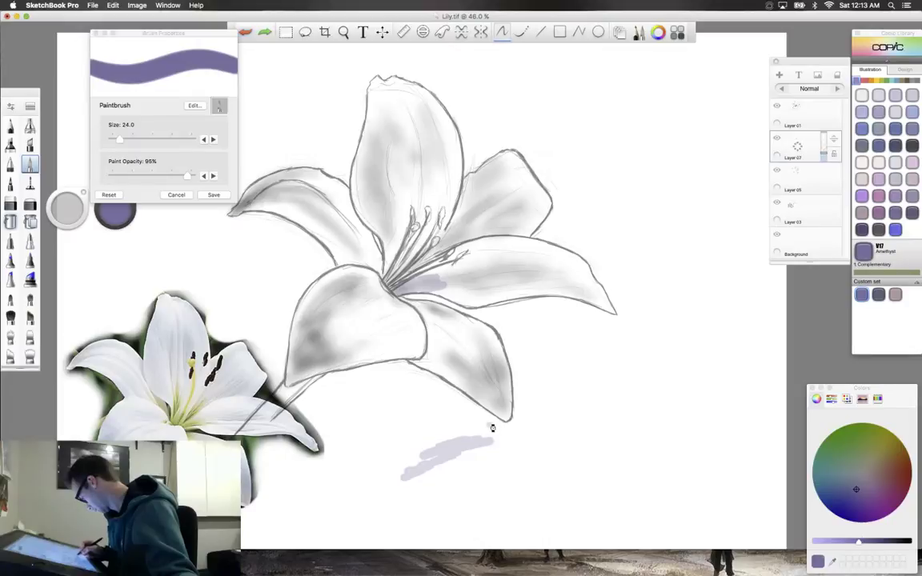
key("ctrl+z")
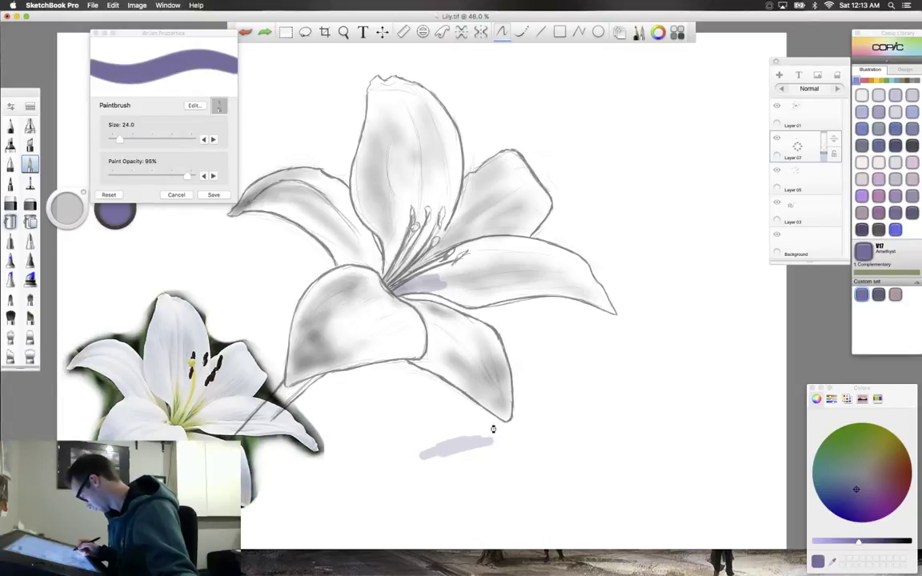
key("ctrl+z")
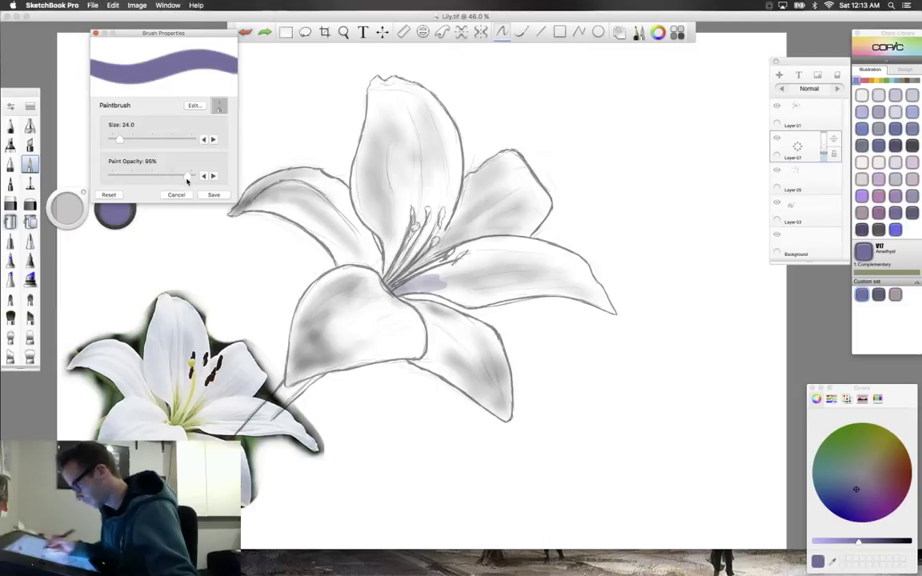
Raise Layer 07 to full opacity and scribble a V17 Amethyst test stroke in the blank area below the right petal
left_click_drag(825, 151, 825, 123)
left_click(699, 266)
left_click_drag(590, 368, 547, 418)
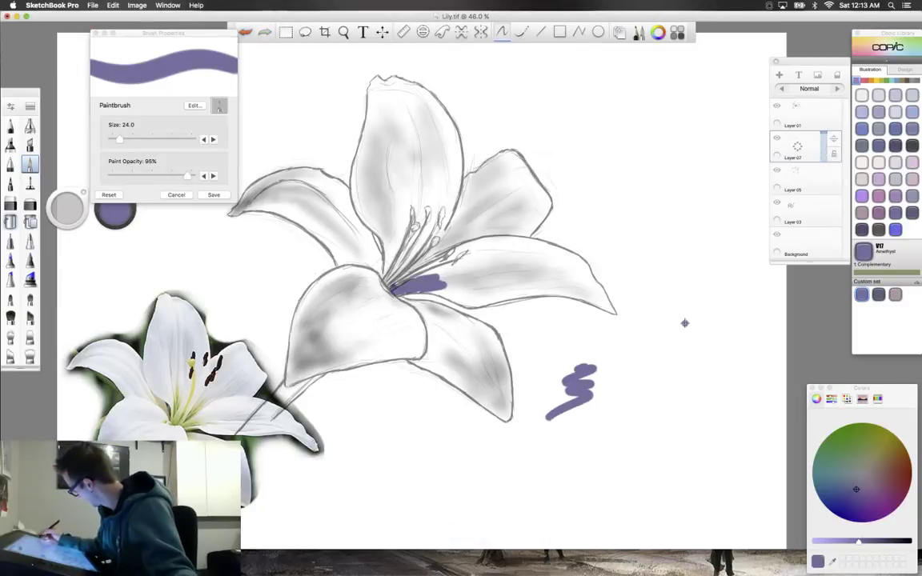
Reduce the Paintbrush's paint opacity to 24%, trying it with strokes below the flower, and clear all the test strokes
left_click_drag(180, 176, 134, 176)
left_click_drag(564, 430, 512, 451)
left_click_drag(135, 176, 126, 179)
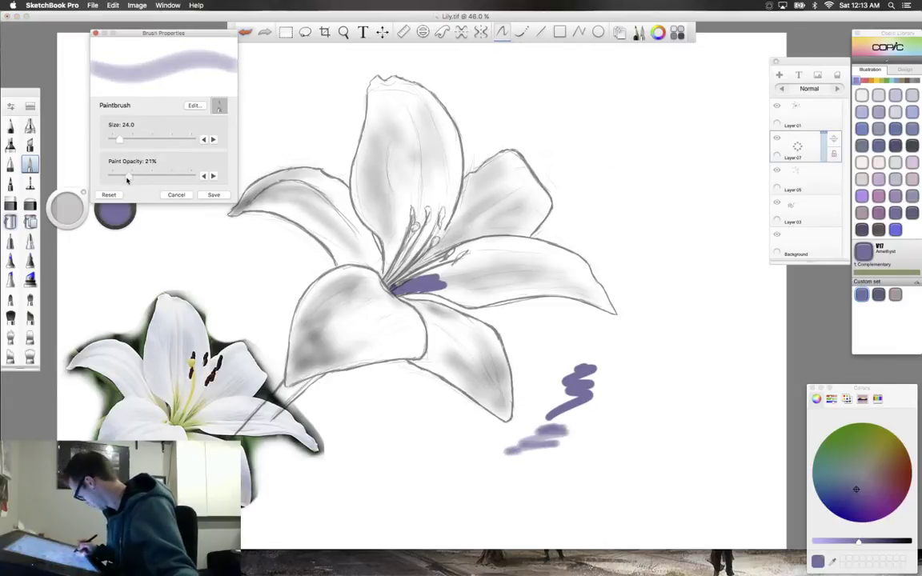
mouse_move(534, 452)
left_mouse_down()
mouse_move(571, 455)
mouse_move(516, 449)
mouse_move(596, 416)
mouse_move(520, 462)
mouse_move(507, 463)
mouse_move(505, 450)
mouse_move(514, 481)
mouse_move(546, 400)
mouse_move(551, 454)
mouse_move(573, 406)
mouse_move(580, 442)
mouse_move(595, 392)
mouse_move(565, 364)
left_mouse_up()
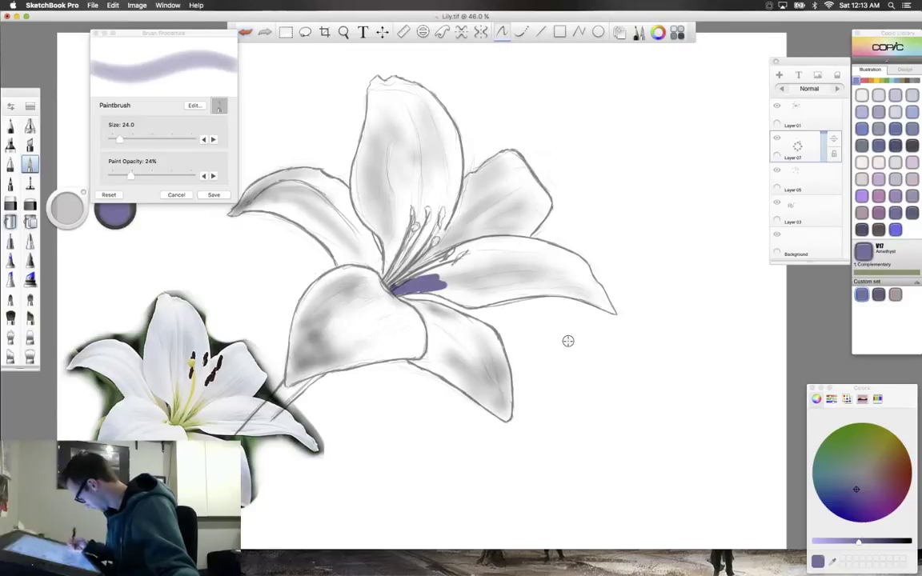
Make Layer 07 semi-transparent again and save the drawing
left_click_drag(824, 129, 823, 152)
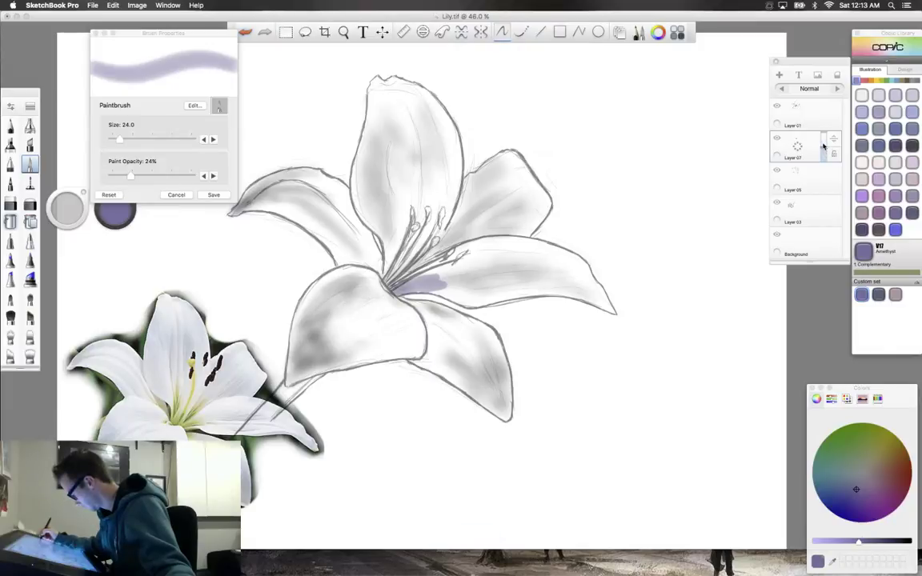
key("super+s")
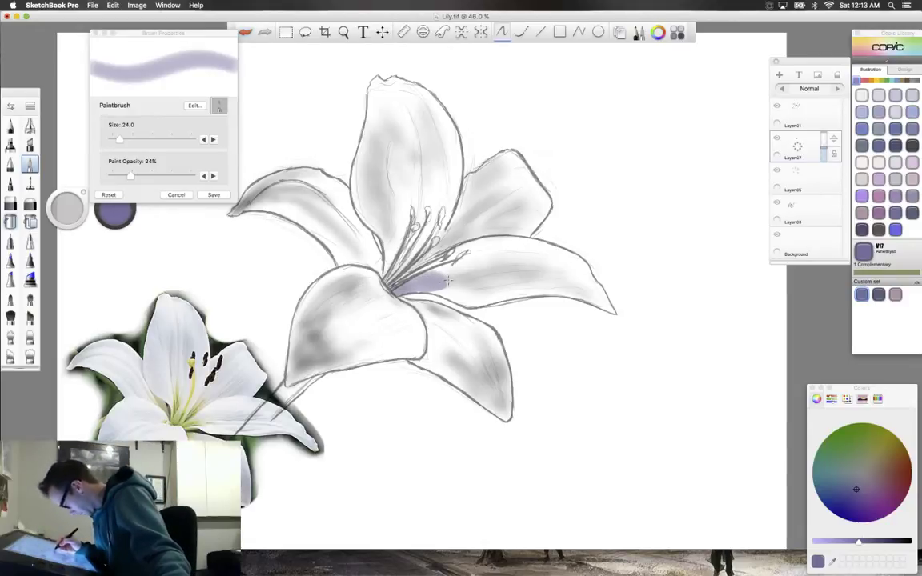
Shade the inner base and lower edge of the right petal with V17 Amethyst on Layer 07
mouse_move(446, 285)
left_mouse_down()
mouse_move(430, 286)
mouse_move(452, 278)
left_mouse_up()
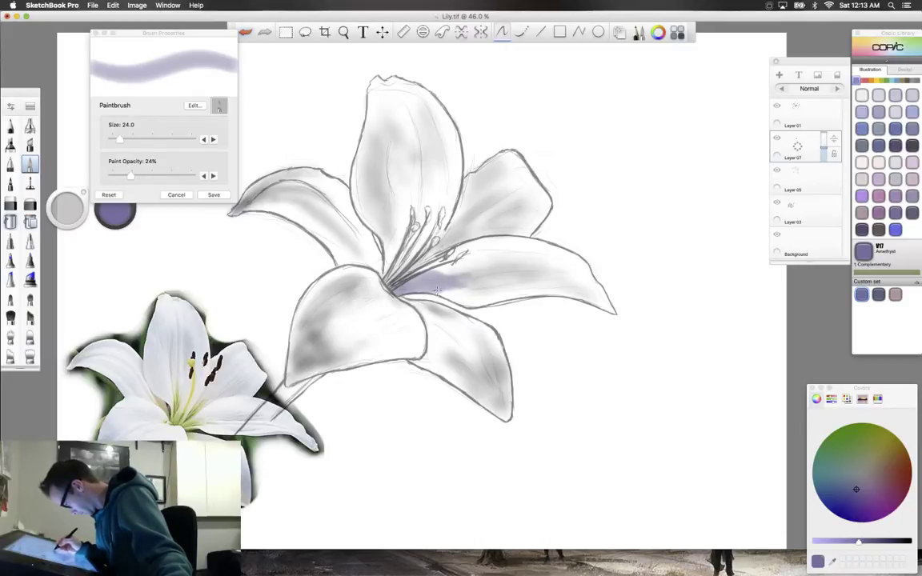
left_click_drag(443, 291, 493, 292)
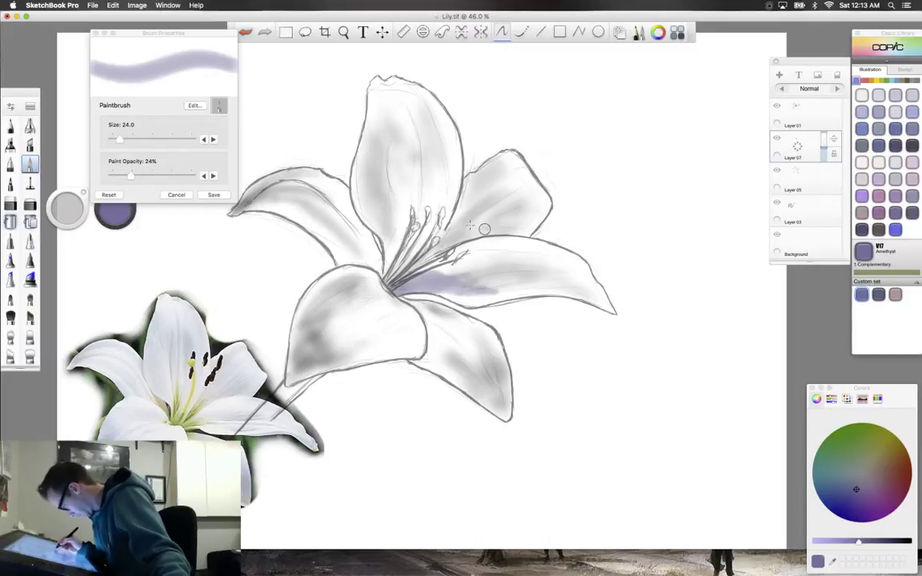
Set the Paintbrush's paint opacity to 21% and shade the upper and left edges of the front petal in V17 Amethyst
left_click(130, 176)
left_click_drag(130, 177, 127, 179)
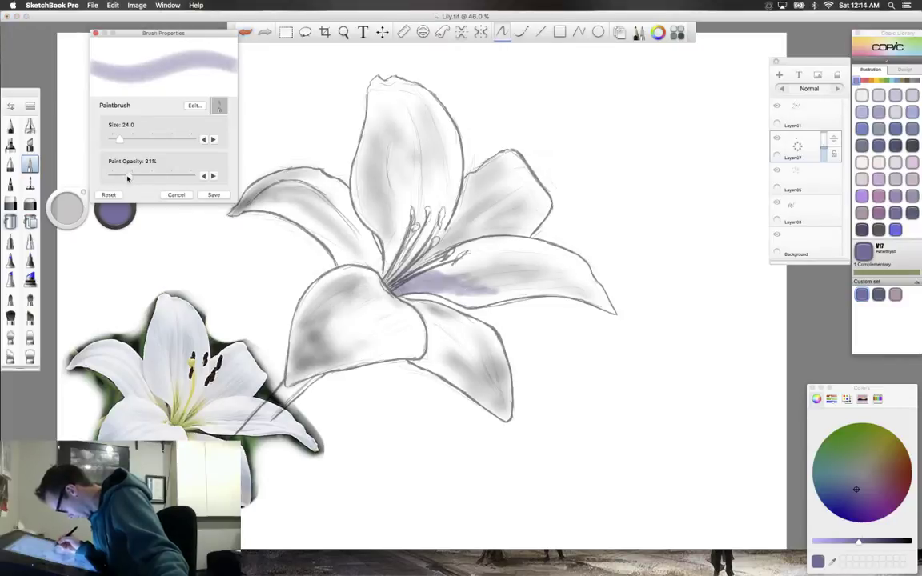
left_click(221, 193)
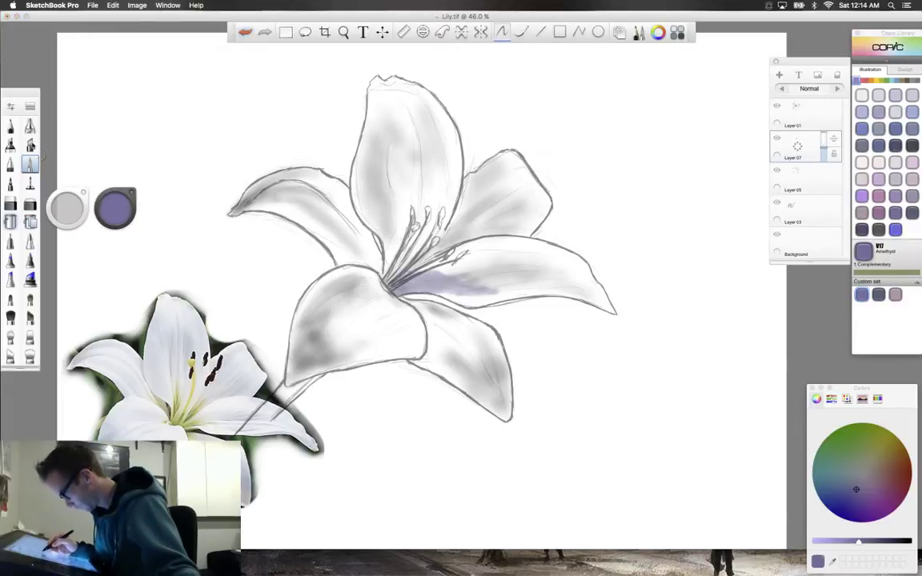
left_click(11, 108)
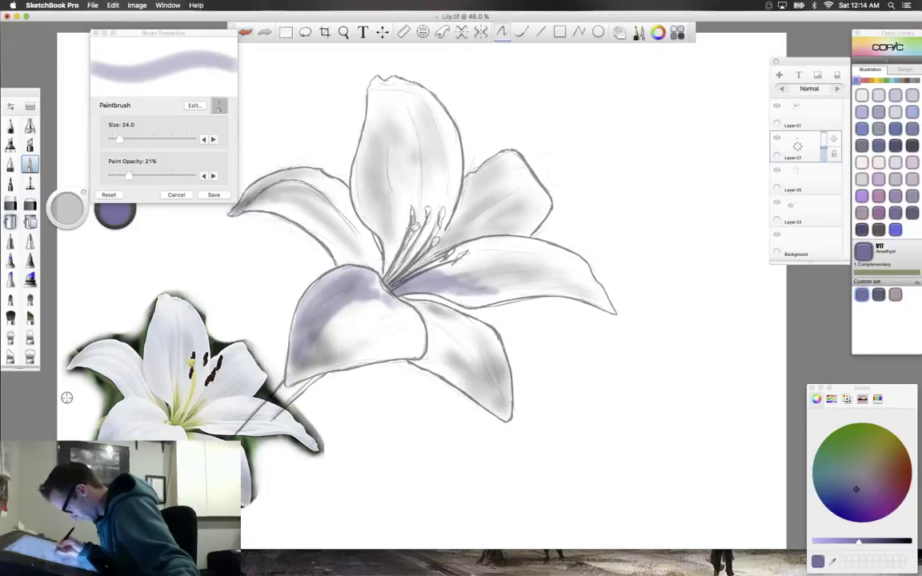
Blend the violet shading on the front petal with the Smudge Round Bristle Brush at size 45.2
left_click(30, 357)
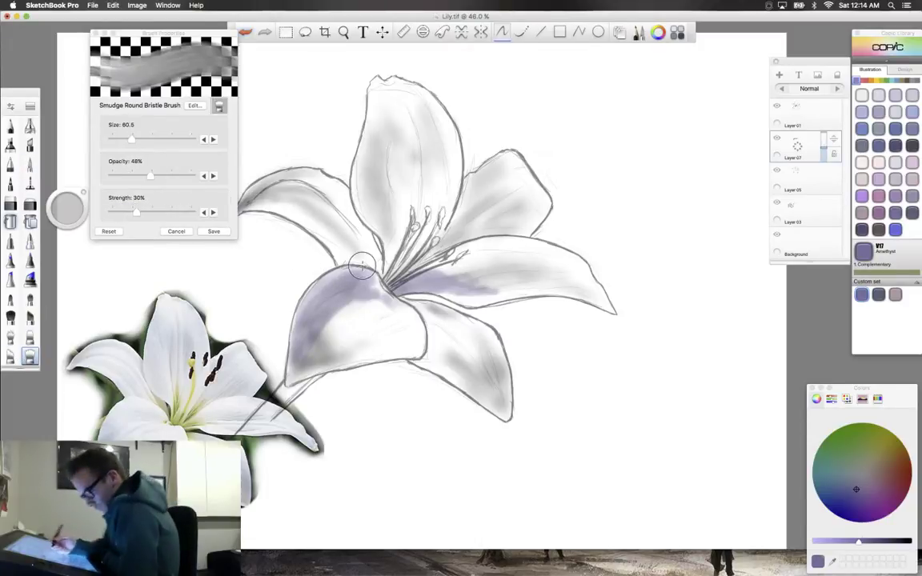
left_click_drag(66, 210, 69, 222)
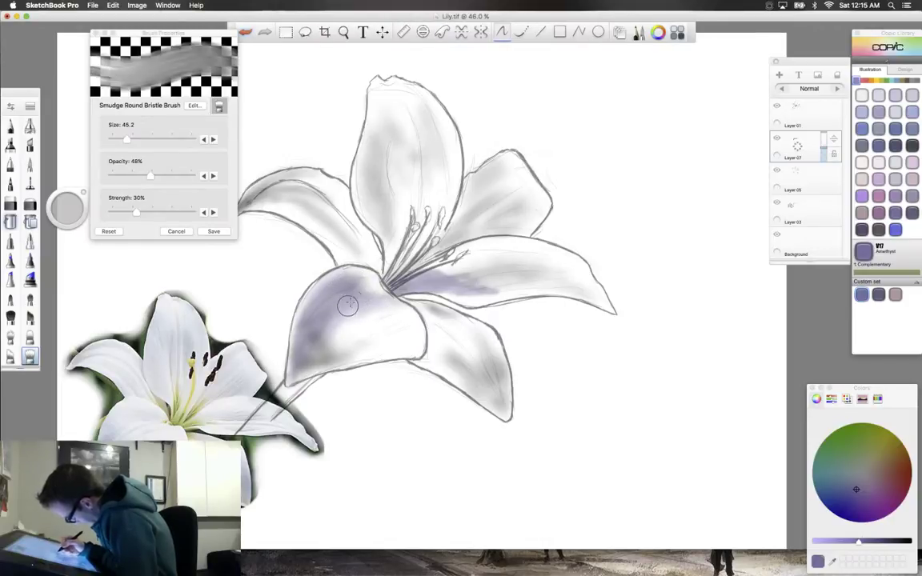
mouse_move(344, 293)
left_mouse_down()
mouse_move(316, 317)
mouse_move(296, 368)
mouse_move(313, 326)
mouse_move(302, 351)
left_mouse_up()
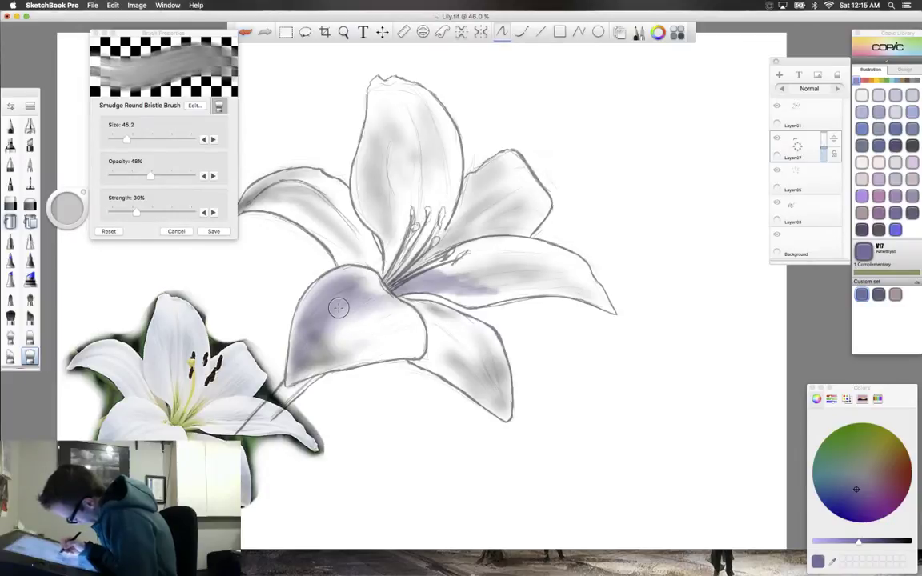
Hide Layer 07 and smudge the grey shading on Layer 05 near the front petal's lower-left tip
left_click(776, 138)
left_click(800, 180)
mouse_move(314, 349)
left_mouse_down()
mouse_move(326, 318)
mouse_move(300, 369)
mouse_move(305, 342)
mouse_move(305, 369)
left_mouse_up()
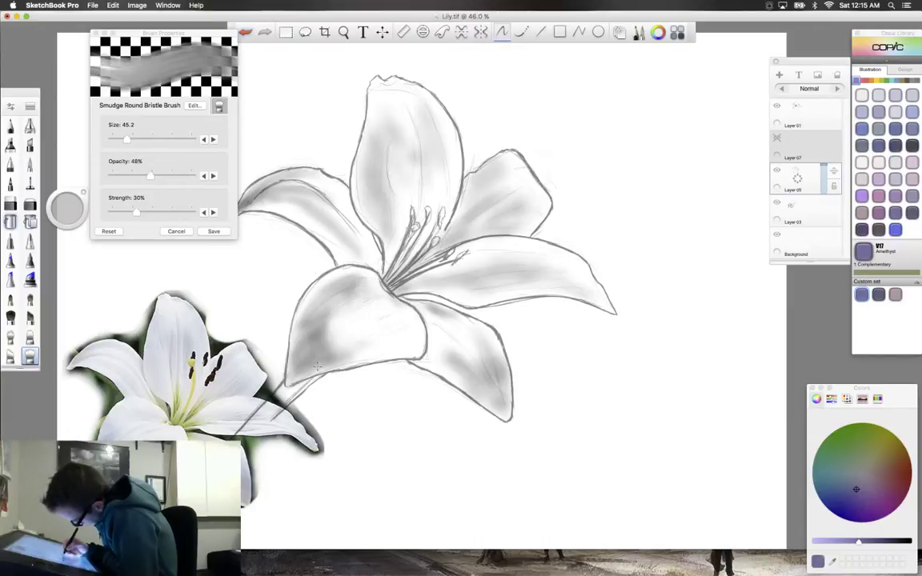